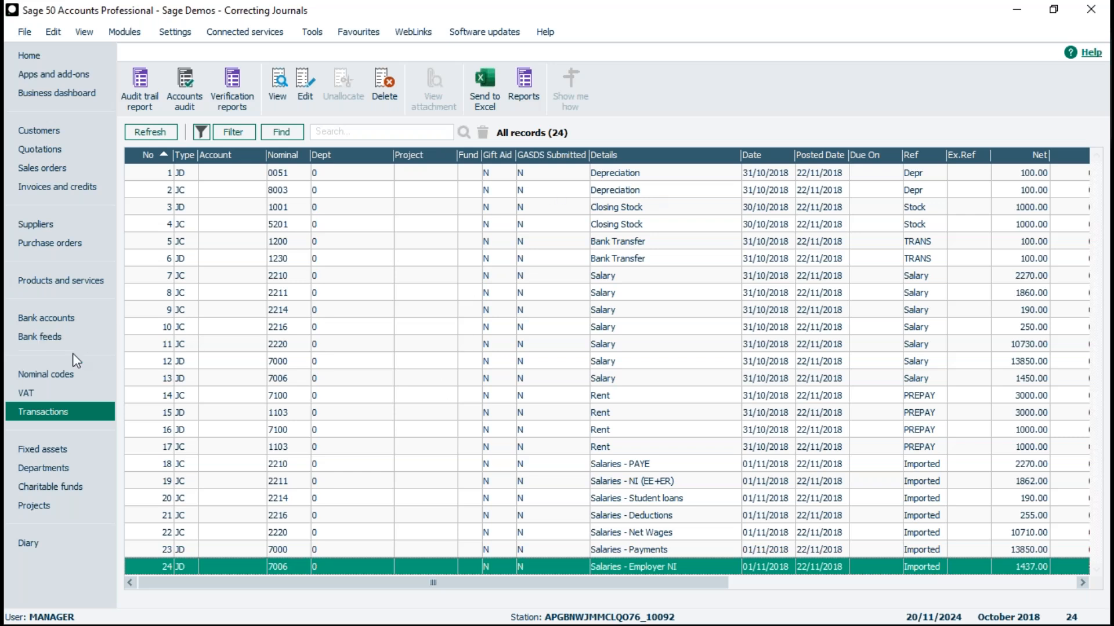
Step: View a blank journal entry form from the nominal codes, close it without saving, and return to the transactions list
{"action": "left_click", "coordinate": [67, 382]}
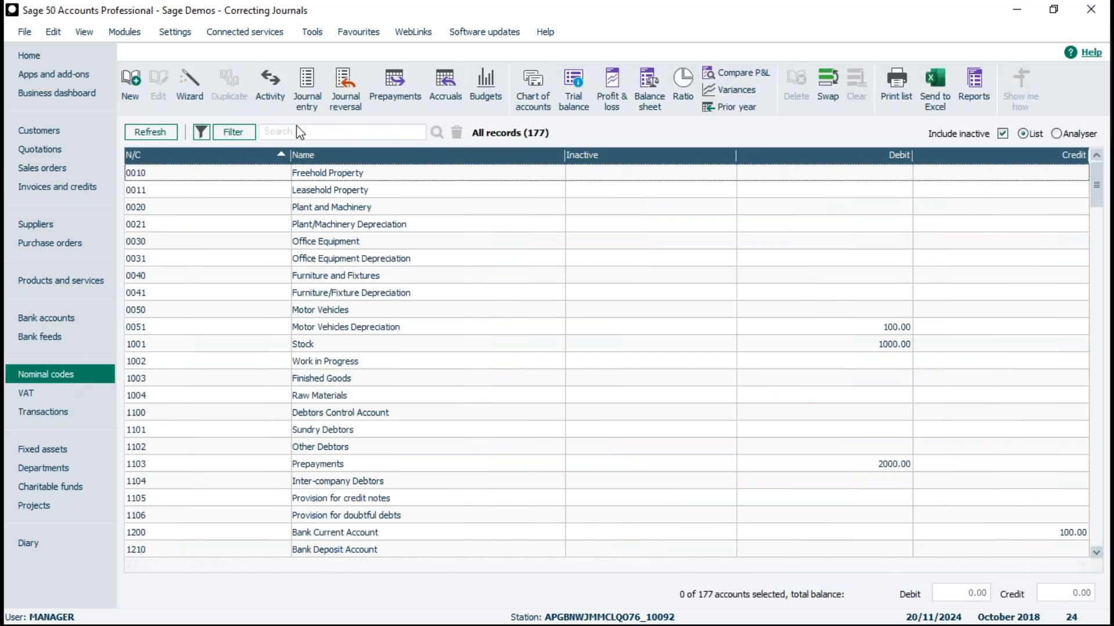
{"action": "left_click", "coordinate": [306, 79]}
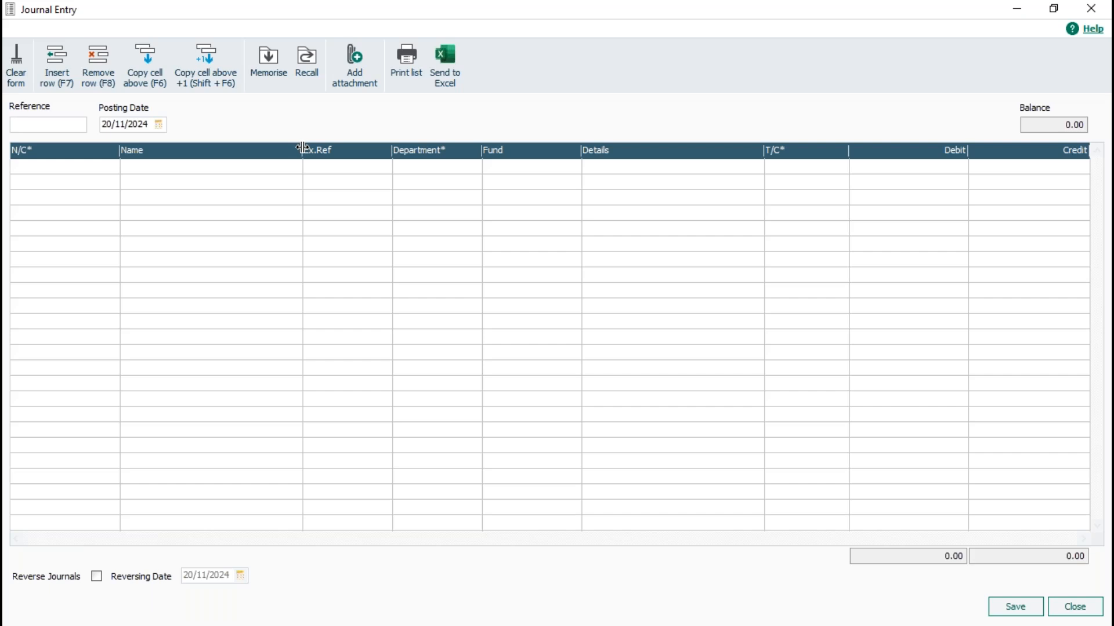
{"action": "left_click", "coordinate": [1074, 606]}
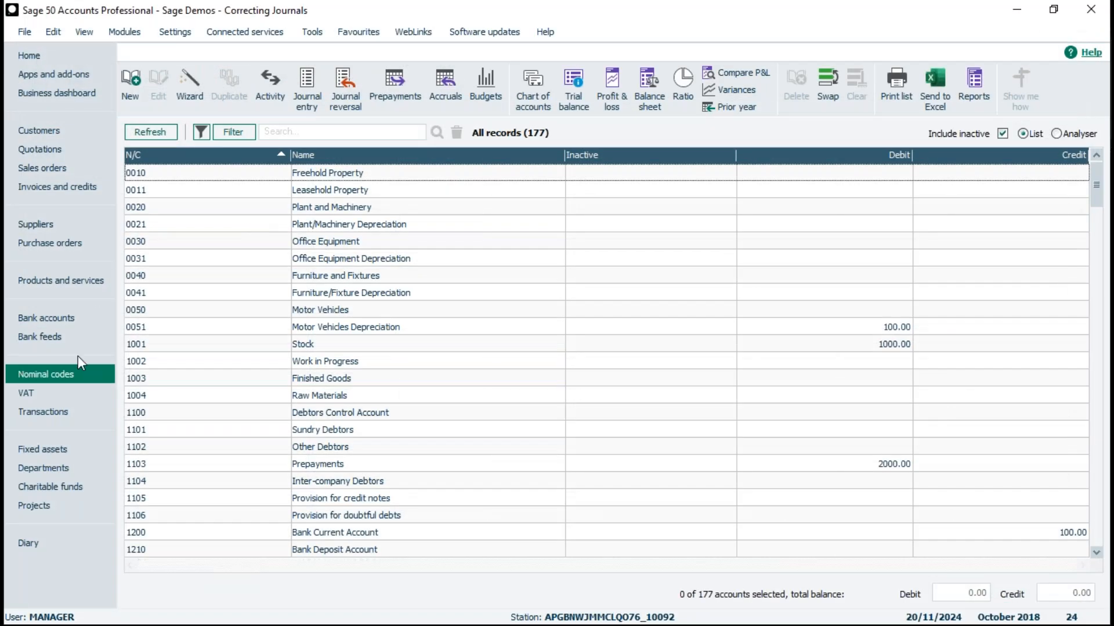
{"action": "left_click", "coordinate": [65, 413]}
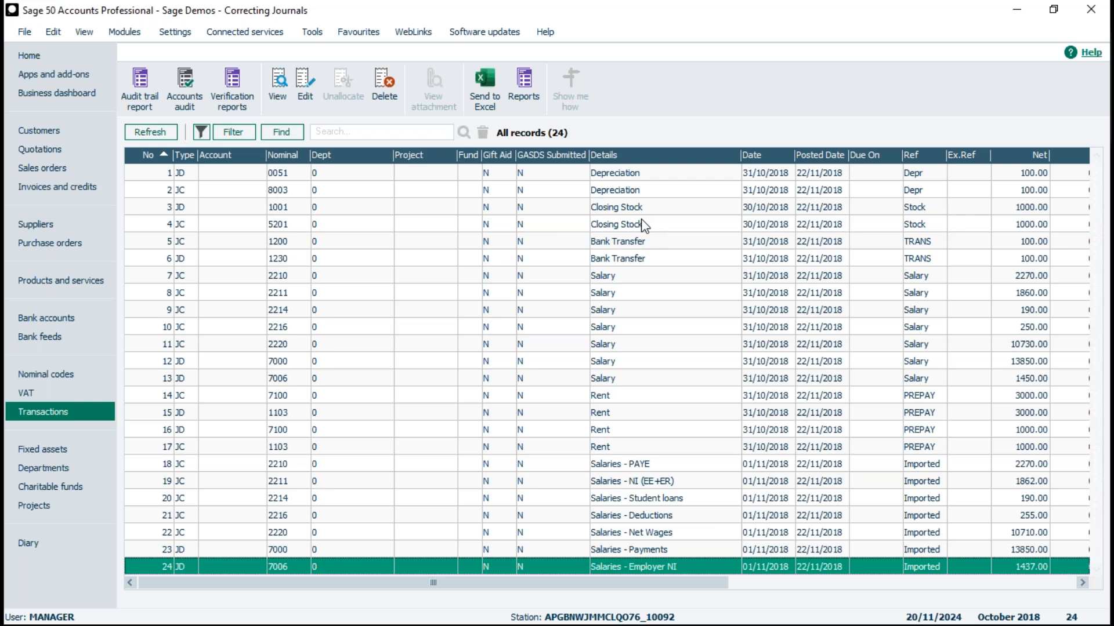
{"action": "left_click", "coordinate": [622, 243]}
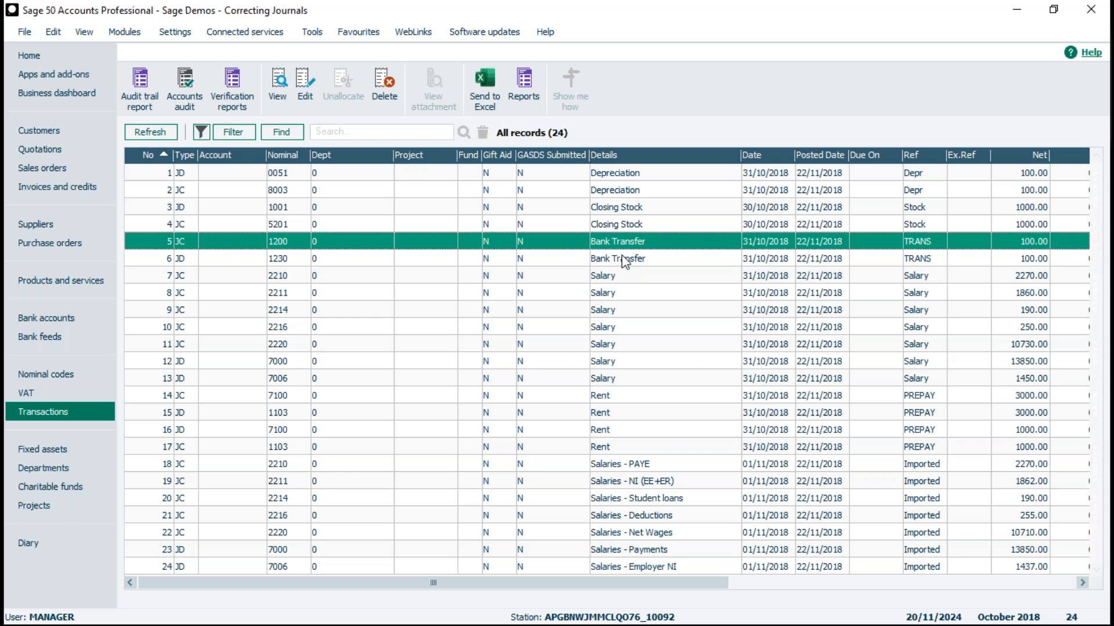
{"action": "left_click", "coordinate": [598, 296]}
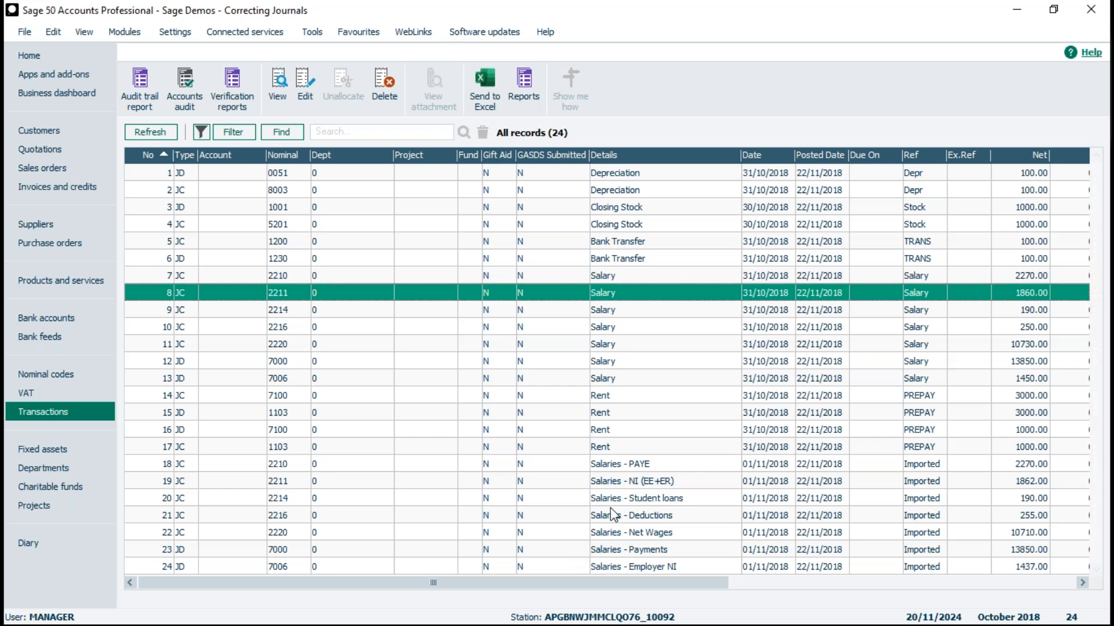
{"action": "left_click", "coordinate": [397, 183]}
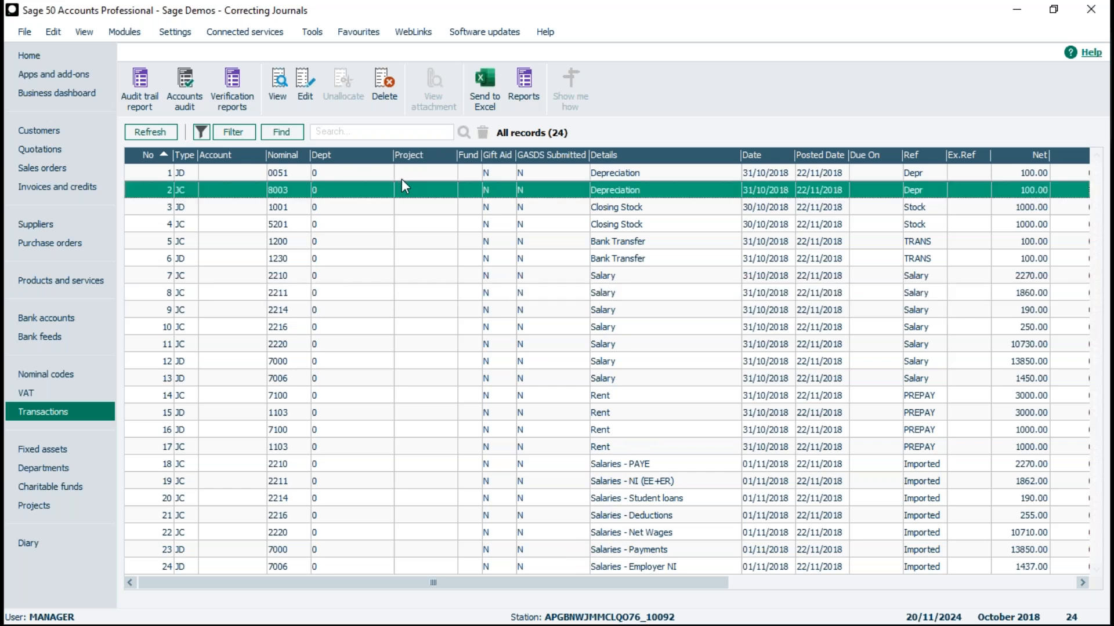
{"action": "left_click", "coordinate": [401, 178]}
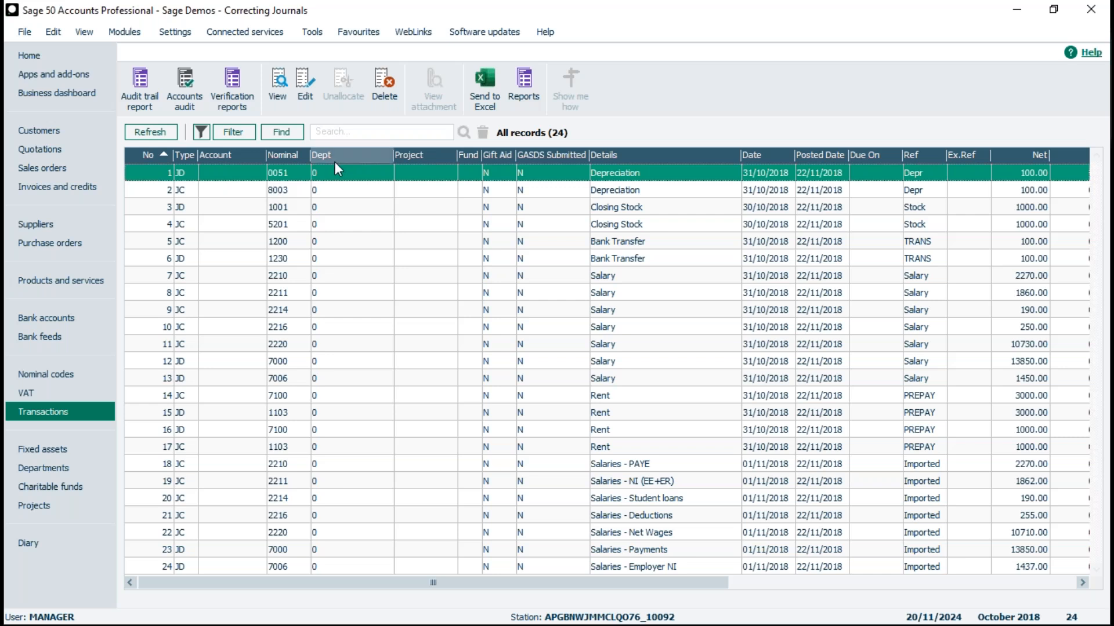
{"action": "left_click", "coordinate": [345, 191]}
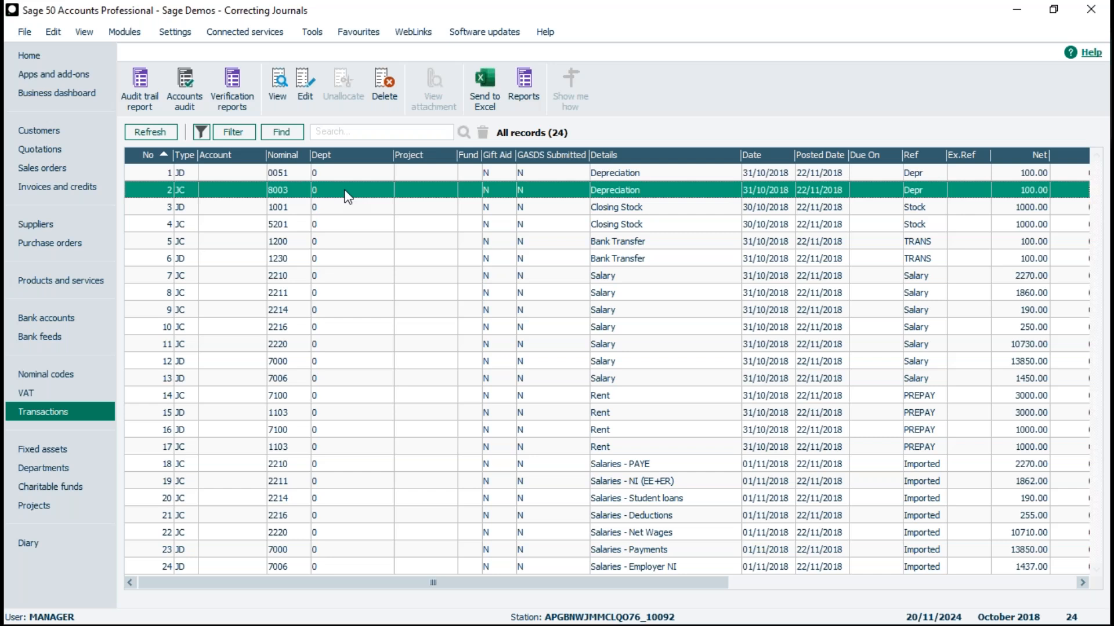
Step: Open depreciation journal transaction 1 for editing and set the Motor Vehicles Depreciation line (0051) to debit 0 and credit 100
{"action": "left_click", "coordinate": [191, 175]}
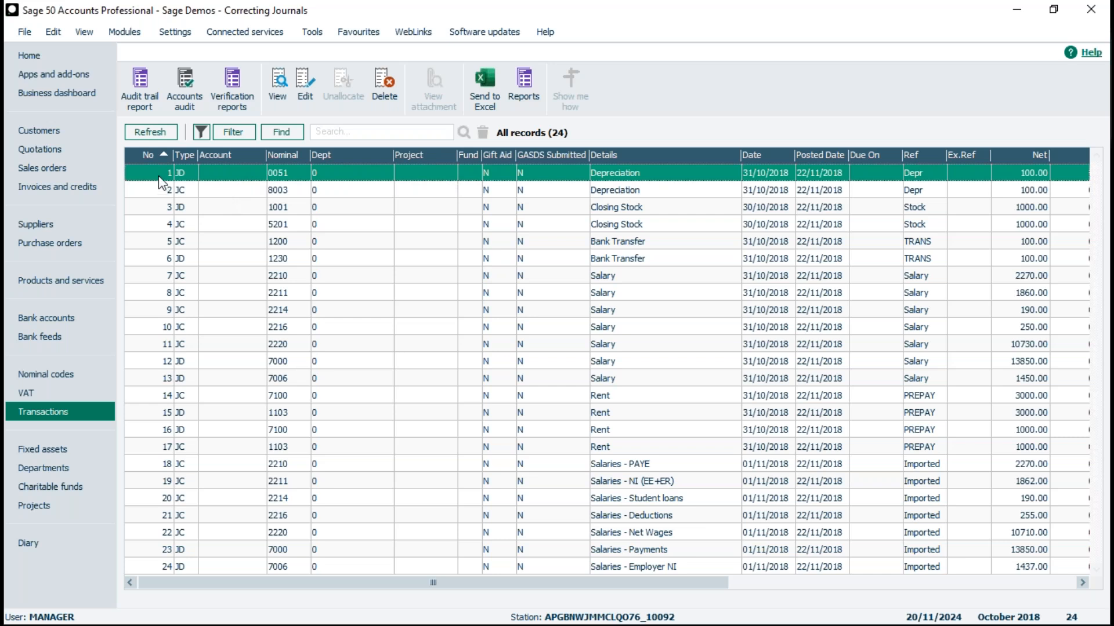
{"action": "left_click", "coordinate": [302, 83]}
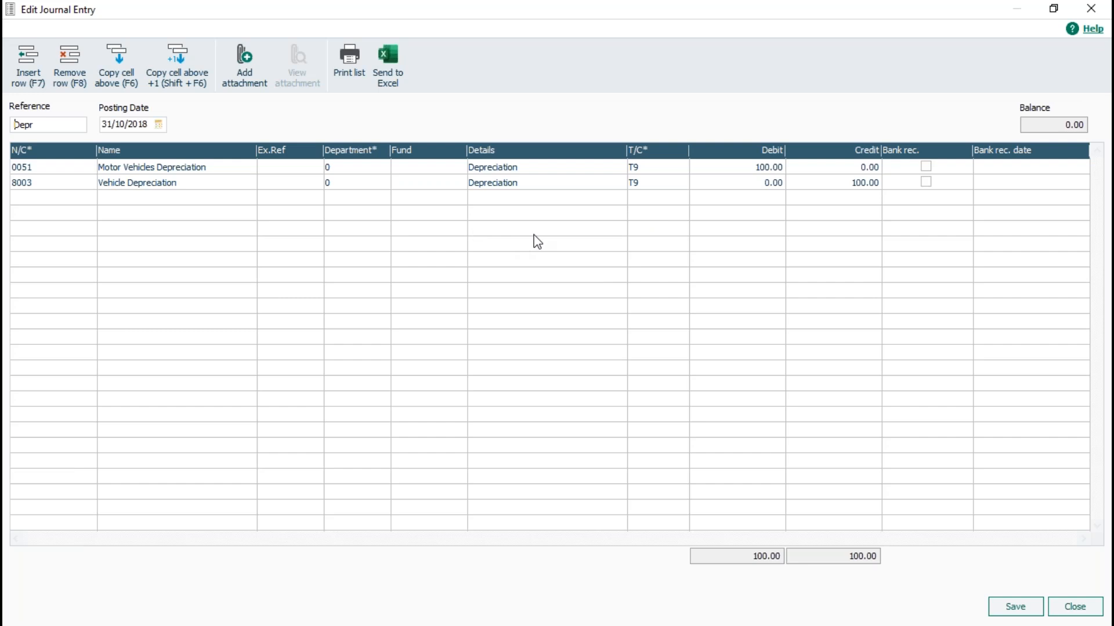
{"action": "left_click", "coordinate": [766, 170]}
{"action": "type", "text": "0"}
{"action": "key", "text": "Tab"}
{"action": "type", "text": "100"}
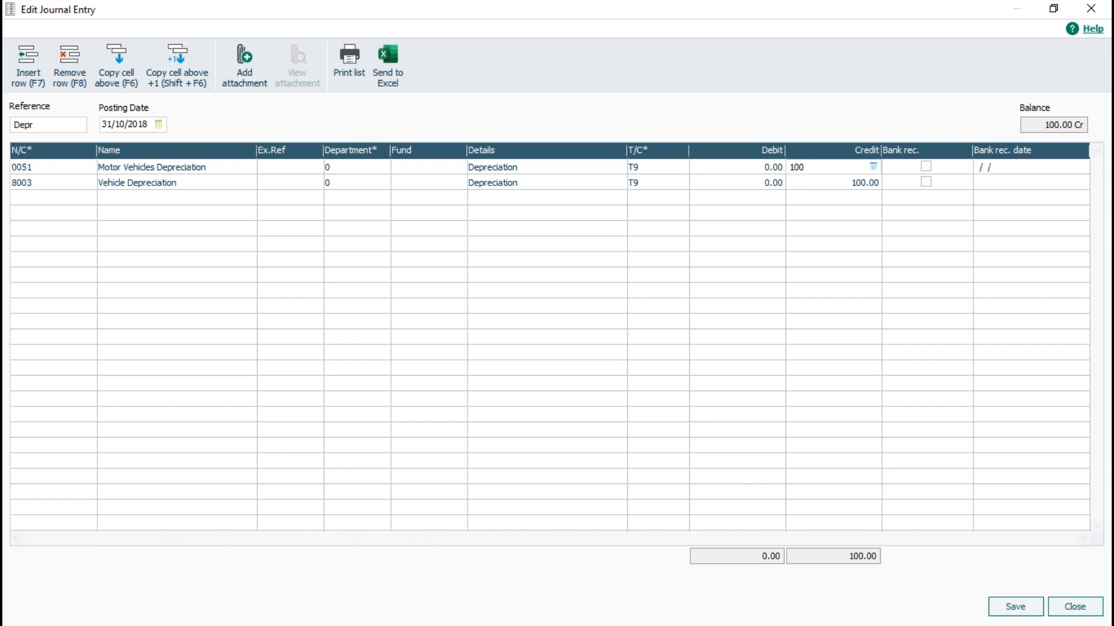
{"action": "key", "text": "Tab"}
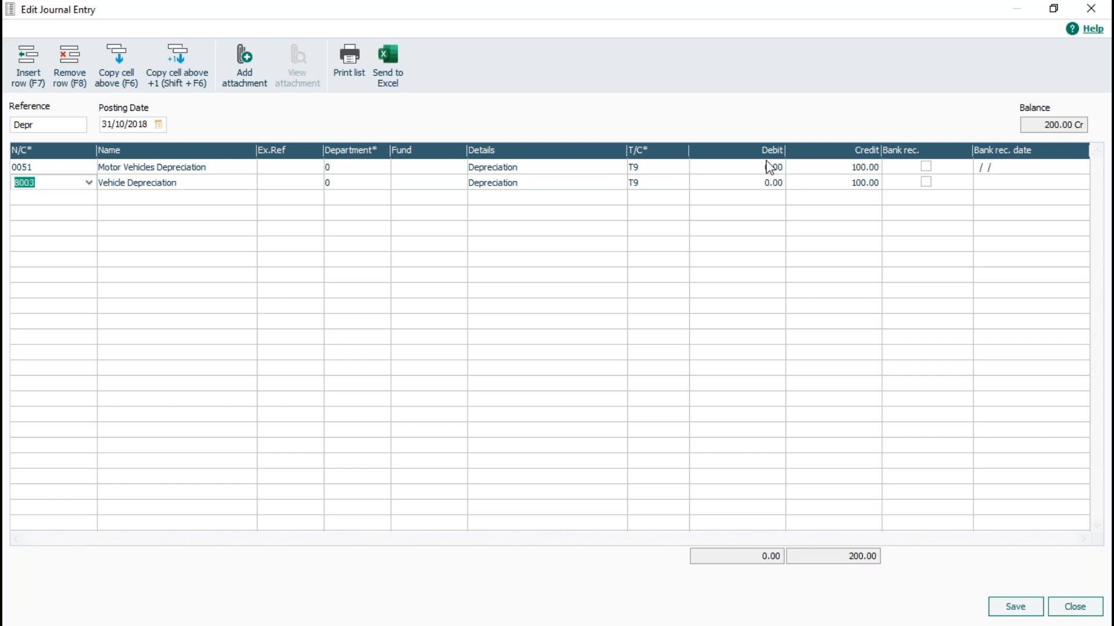
Step: Set the Vehicle Depreciation line (8003) to a debit of 100 and a credit of 0
{"action": "left_click", "coordinate": [773, 184]}
{"action": "type", "text": "100"}
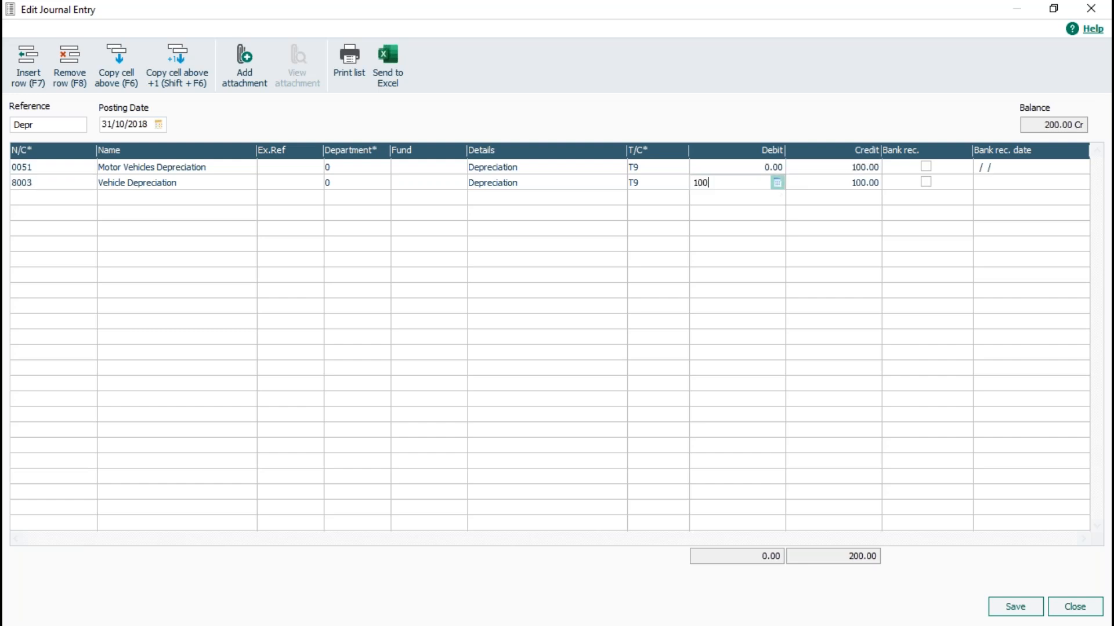
{"action": "key", "text": "Tab"}
{"action": "key", "text": "Tab"}
{"action": "left_click", "coordinate": [798, 184]}
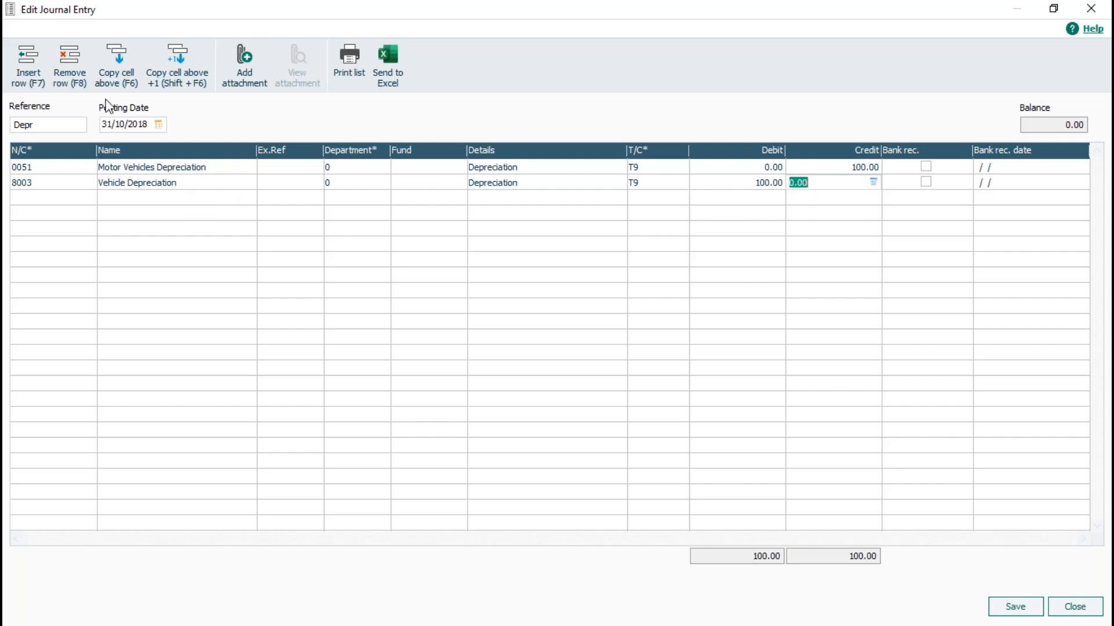
Step: Set the journal's posting date to 25/10/2018, append "- MC" to the Vehicle Depreciation line's details, and save the correction
{"action": "left_click", "coordinate": [158, 125]}
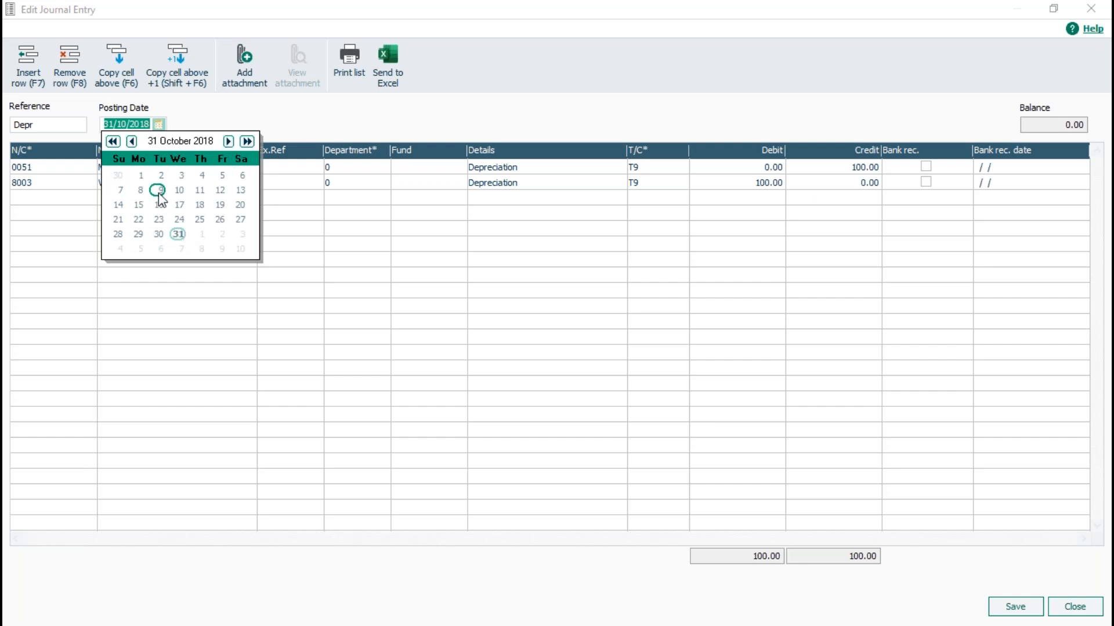
{"action": "left_click", "coordinate": [199, 220]}
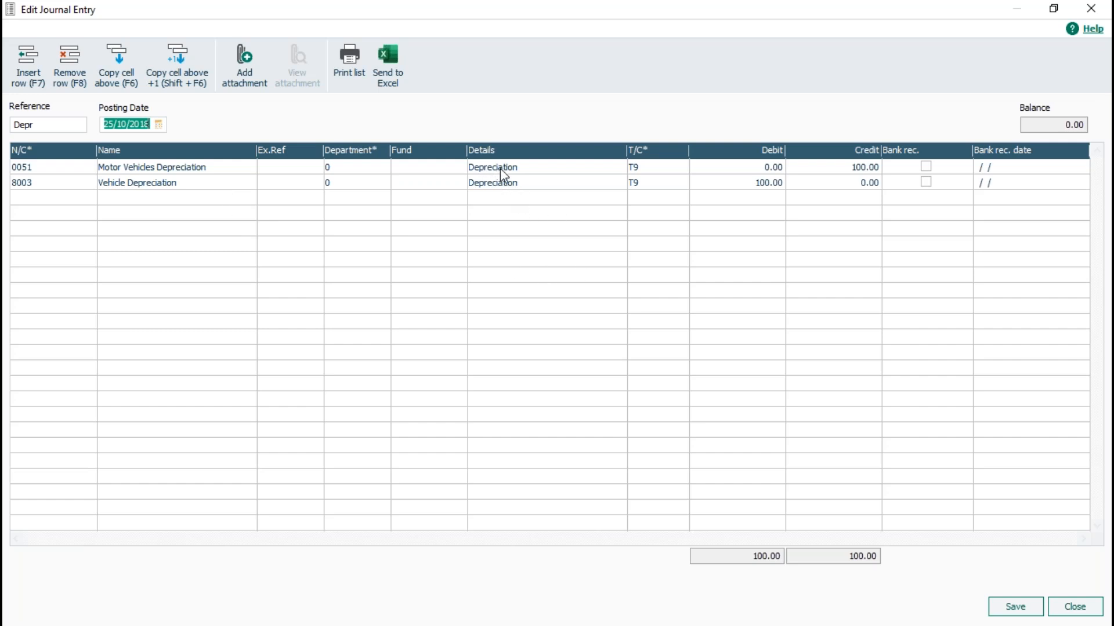
{"action": "left_click", "coordinate": [551, 184]}
{"action": "left_click", "coordinate": [540, 183]}
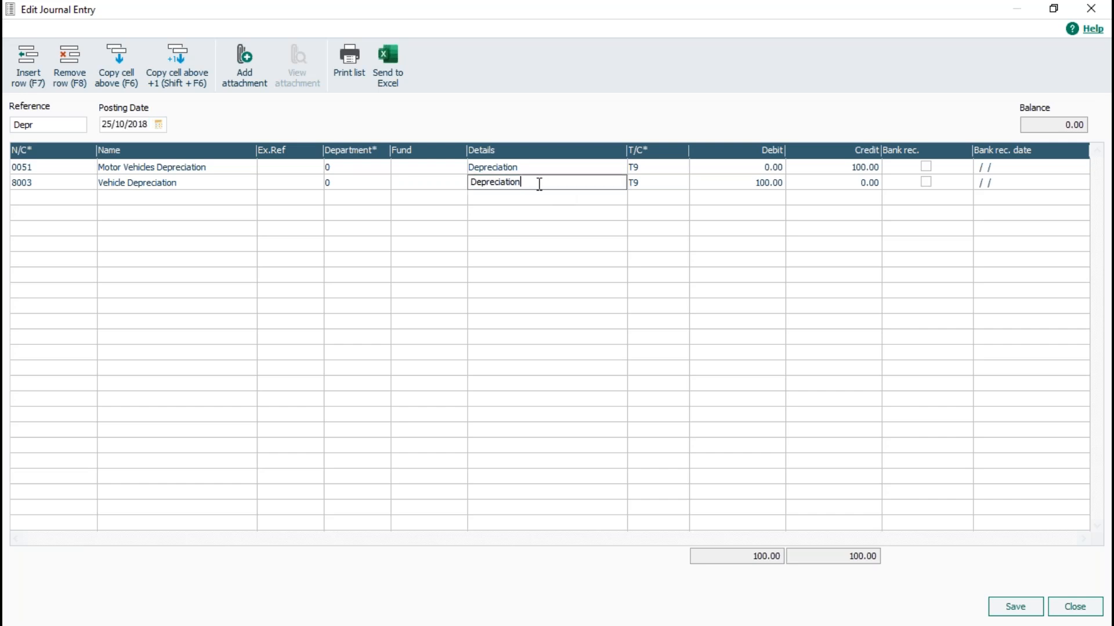
{"action": "type", "text": "- MC"}
{"action": "left_click", "coordinate": [1018, 609]}
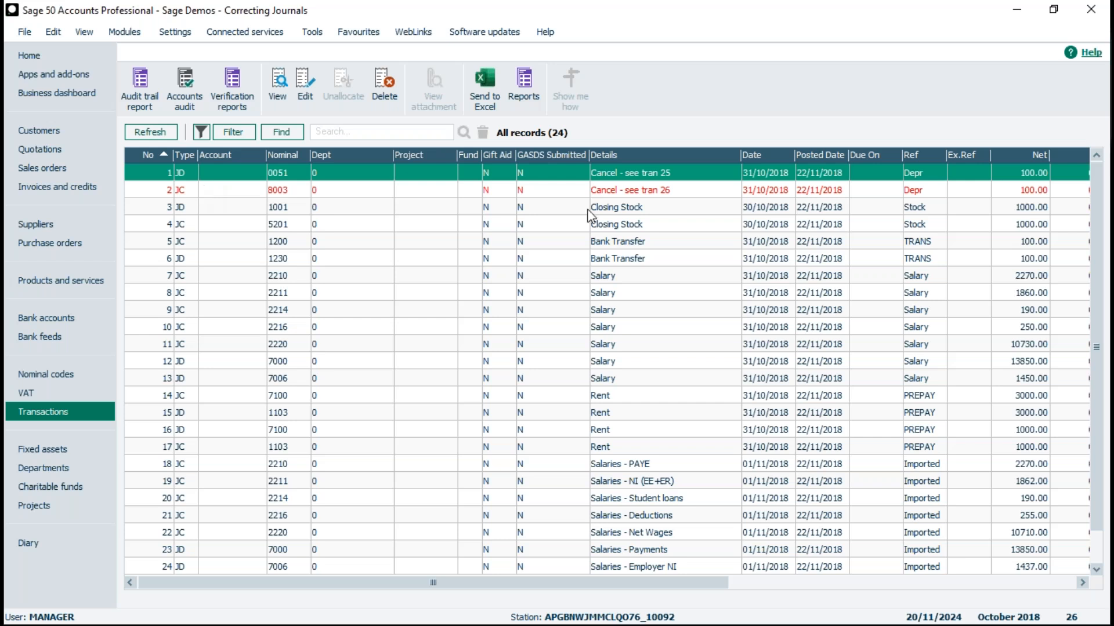
Step: Compare the original depreciation transactions 1 and 2 with the corrected postings 25 and 26 in the transactions list
{"action": "left_click", "coordinate": [591, 241]}
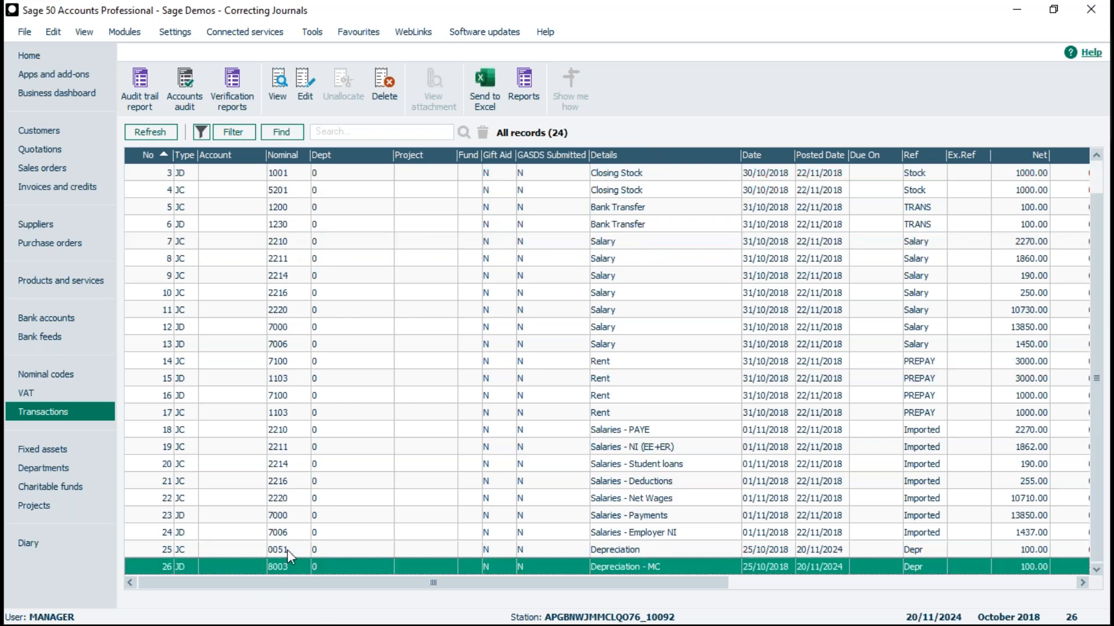
{"action": "left_click", "coordinate": [288, 550]}
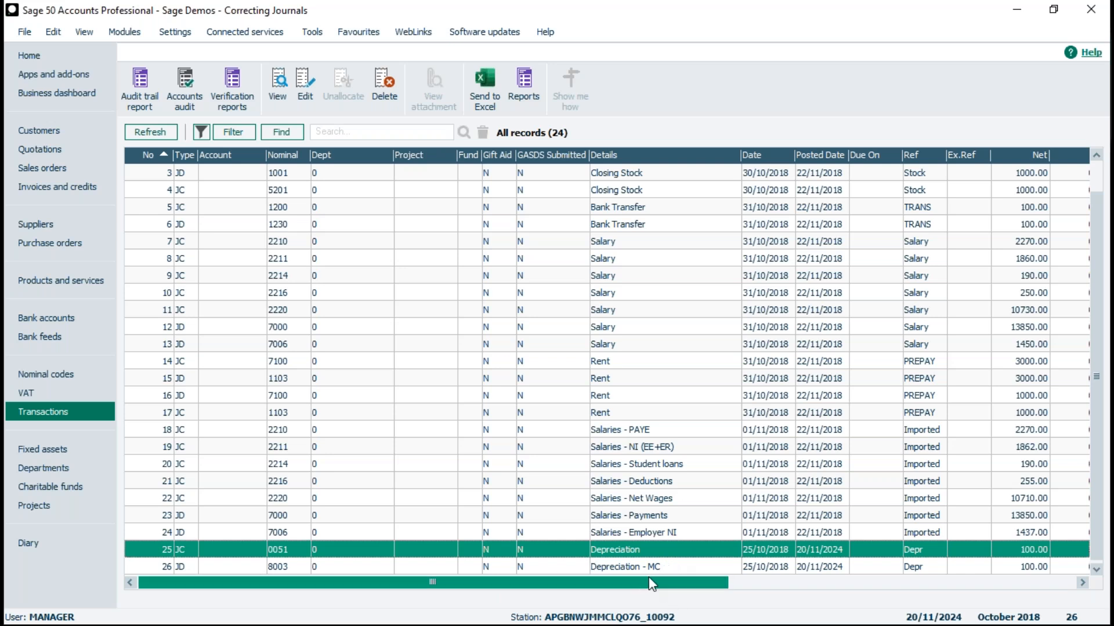
{"action": "left_click", "coordinate": [668, 567]}
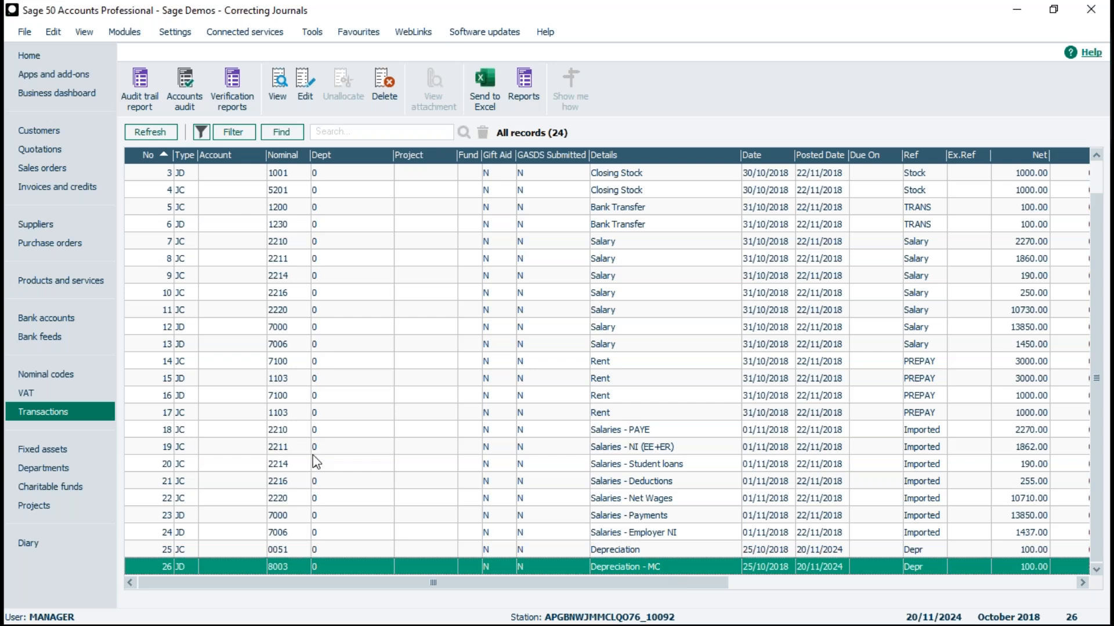
{"action": "left_click_drag", "start_coordinate": [1103, 398], "coordinate": [1102, 368]}
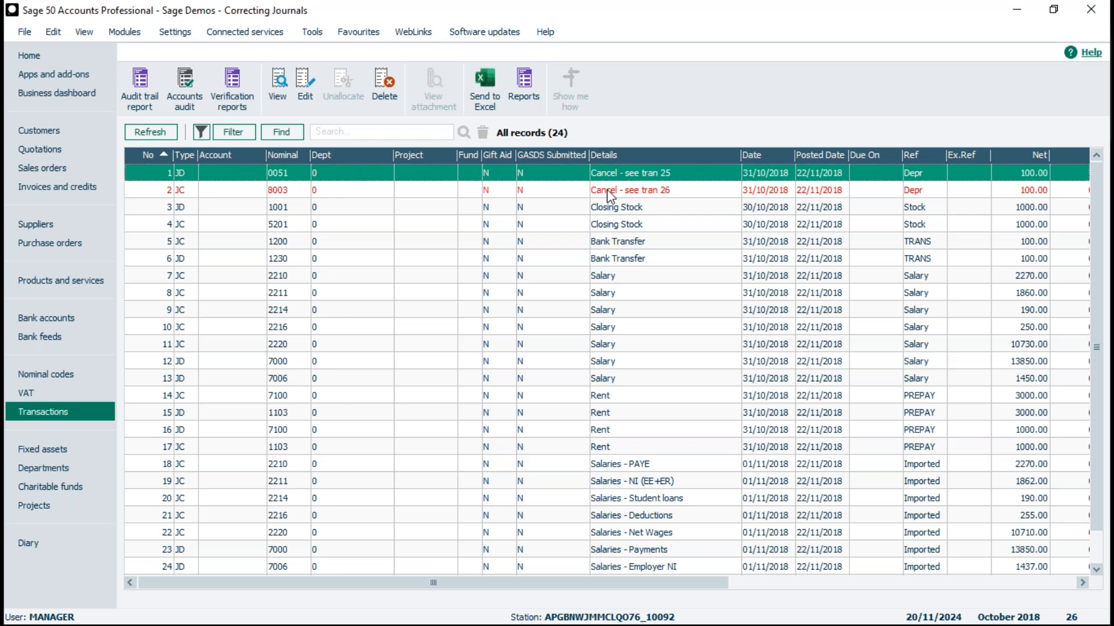
{"action": "left_click_drag", "start_coordinate": [1094, 303], "coordinate": [1095, 333]}
{"action": "left_click", "coordinate": [1096, 570]}
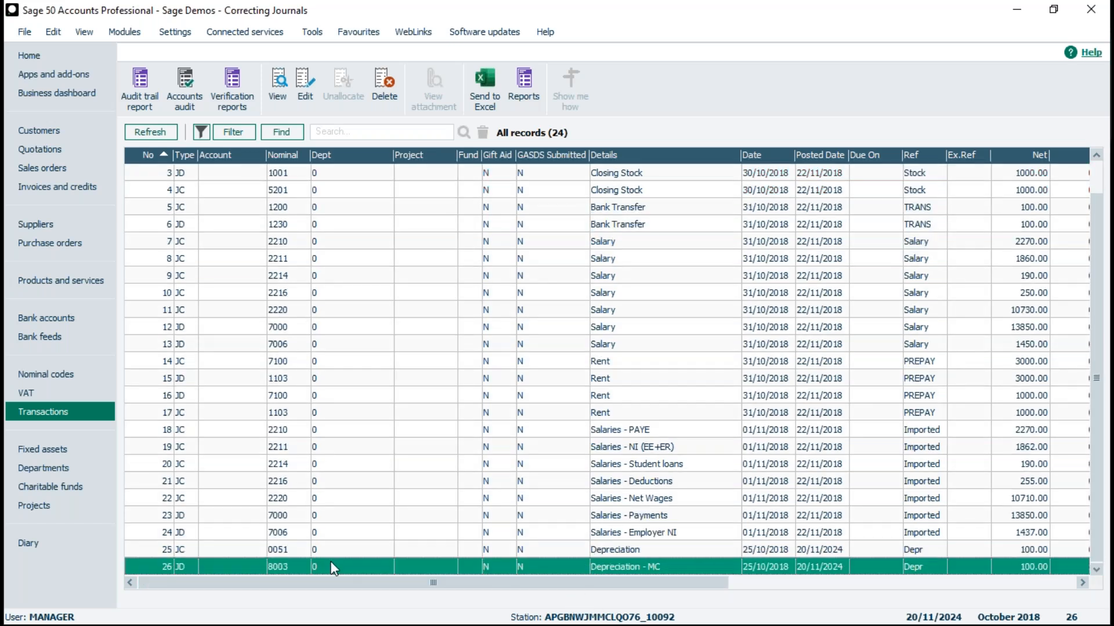
{"action": "left_click", "coordinate": [378, 549]}
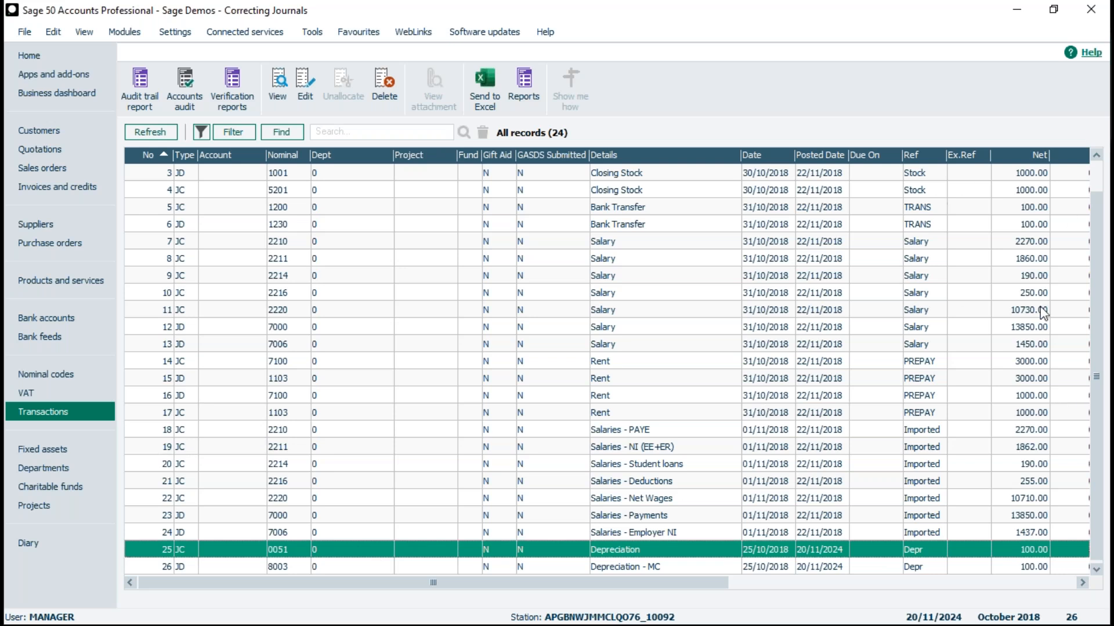
{"action": "left_click_drag", "start_coordinate": [1095, 355], "coordinate": [1095, 286]}
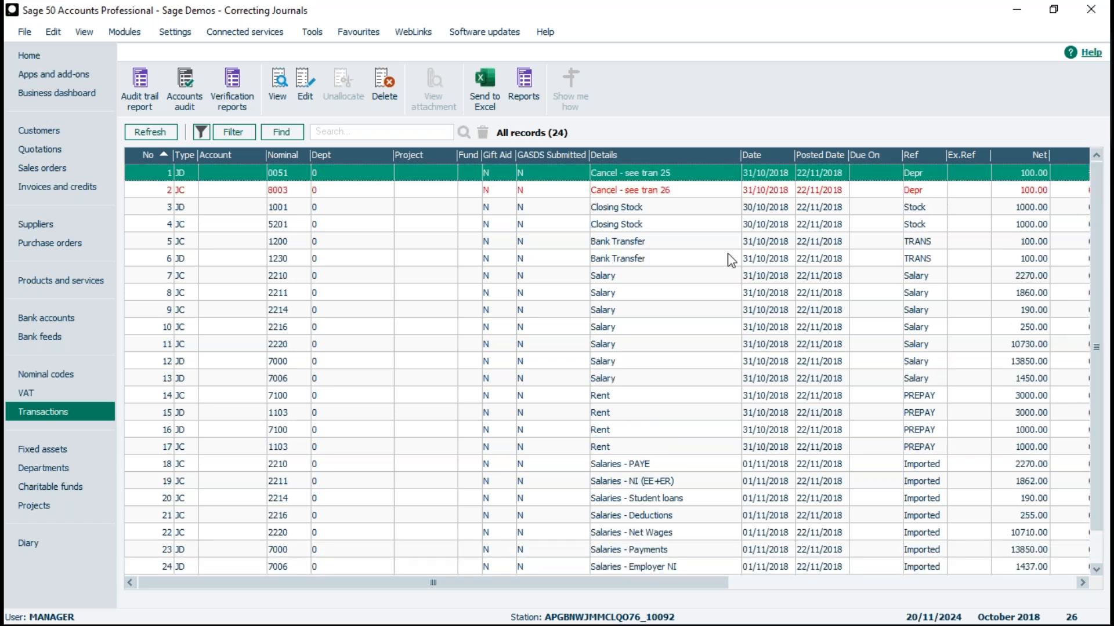
{"action": "left_click", "coordinate": [516, 211]}
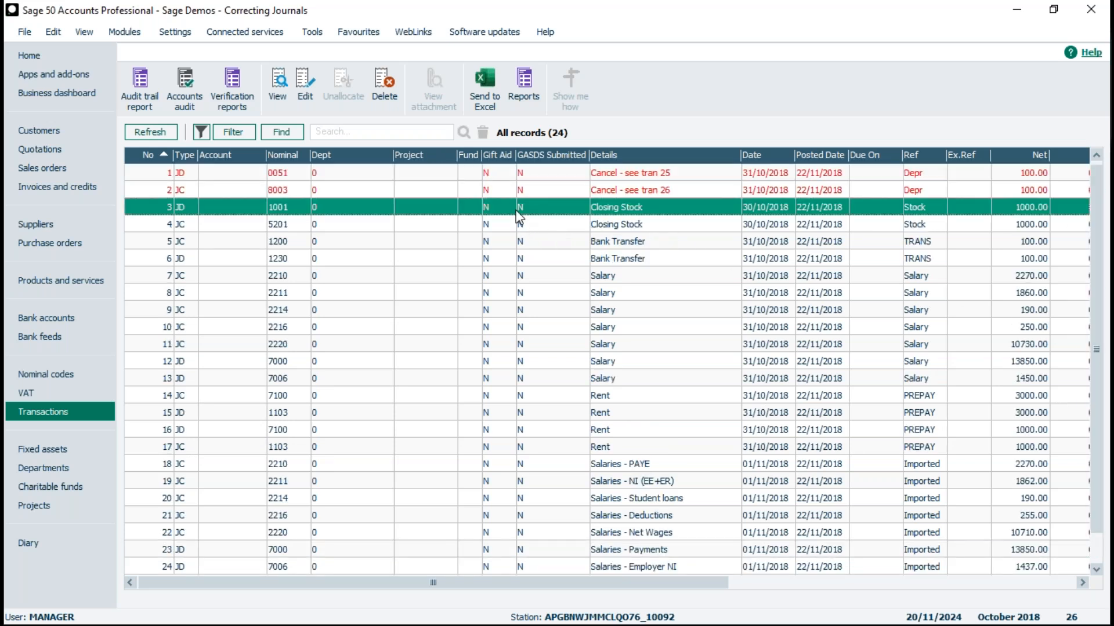
Step: Delete the bank transfer journal with reference TRANS, transactions 5 and 6, from the transactions list
{"action": "left_click", "coordinate": [490, 244]}
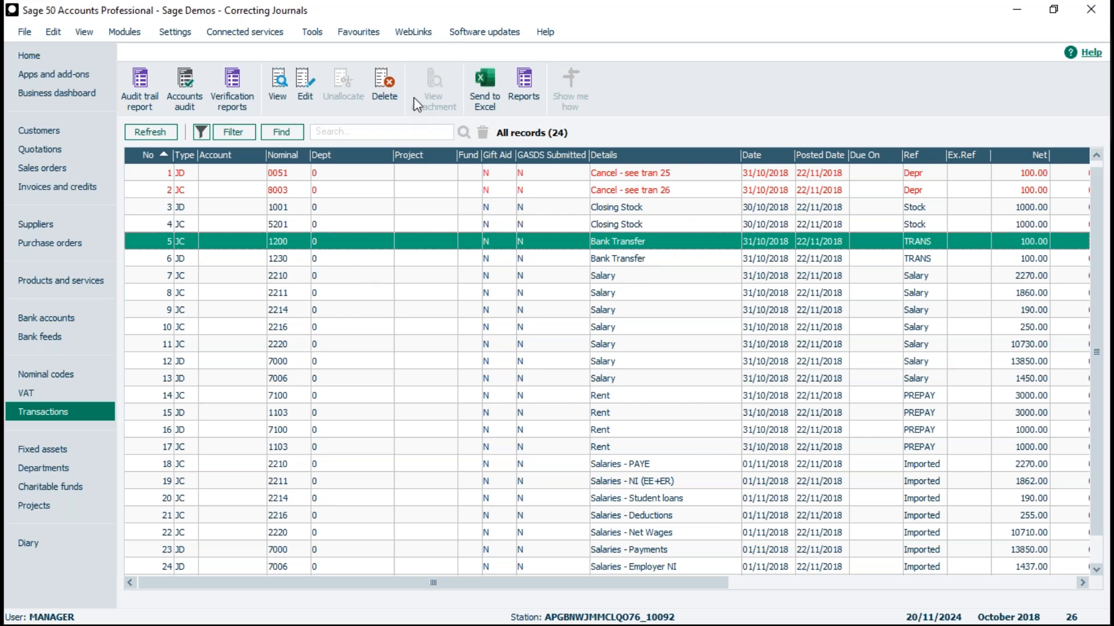
{"action": "left_click", "coordinate": [383, 79]}
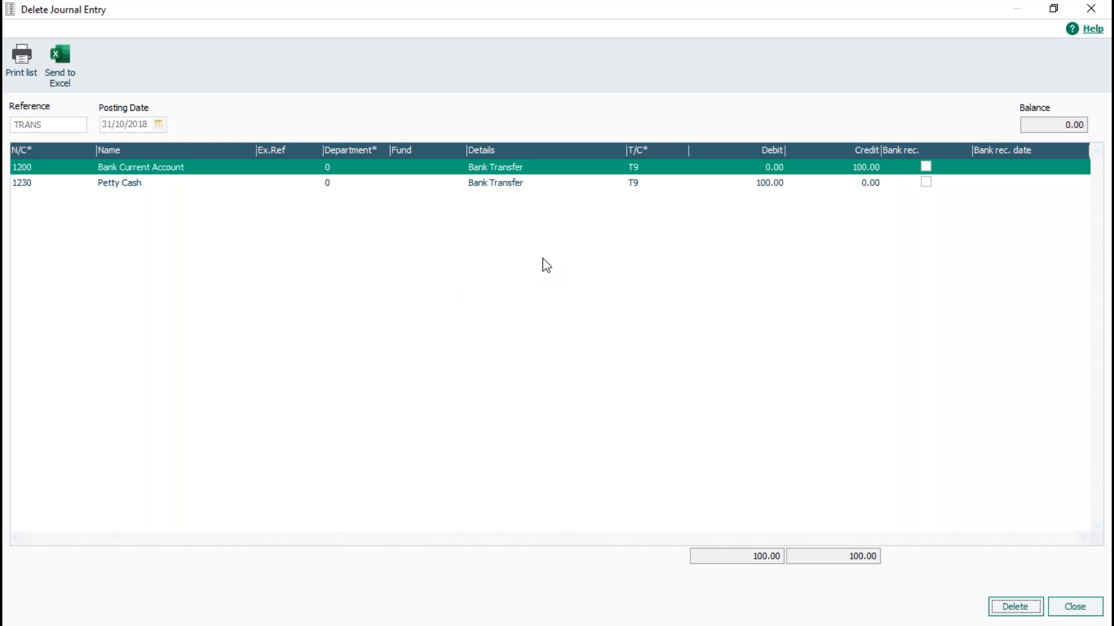
{"action": "left_click", "coordinate": [1018, 607]}
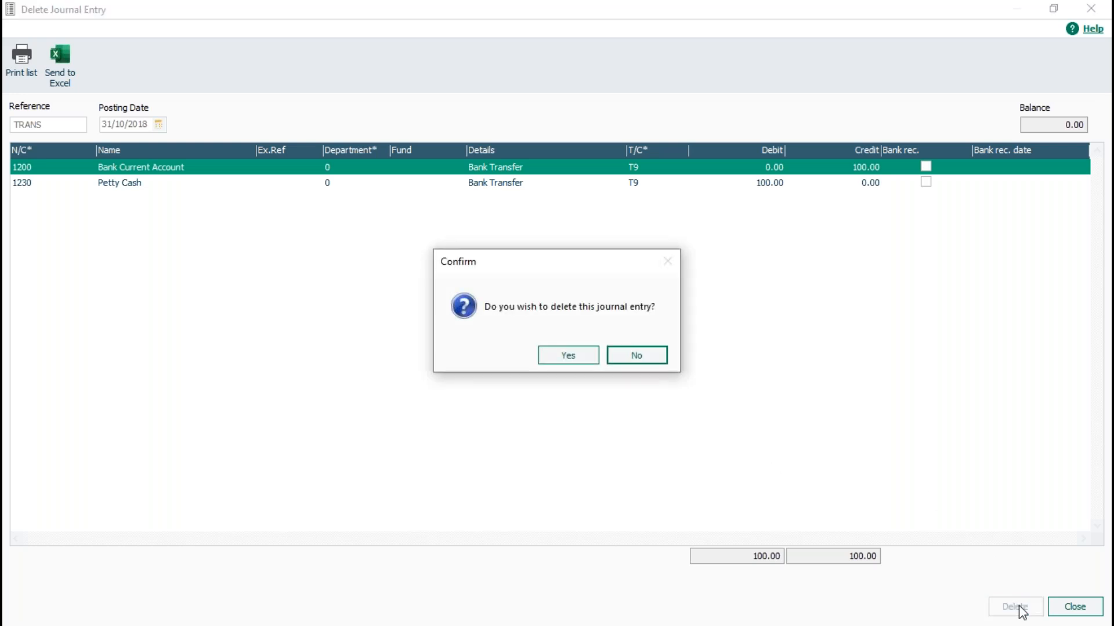
{"action": "left_click", "coordinate": [571, 357]}
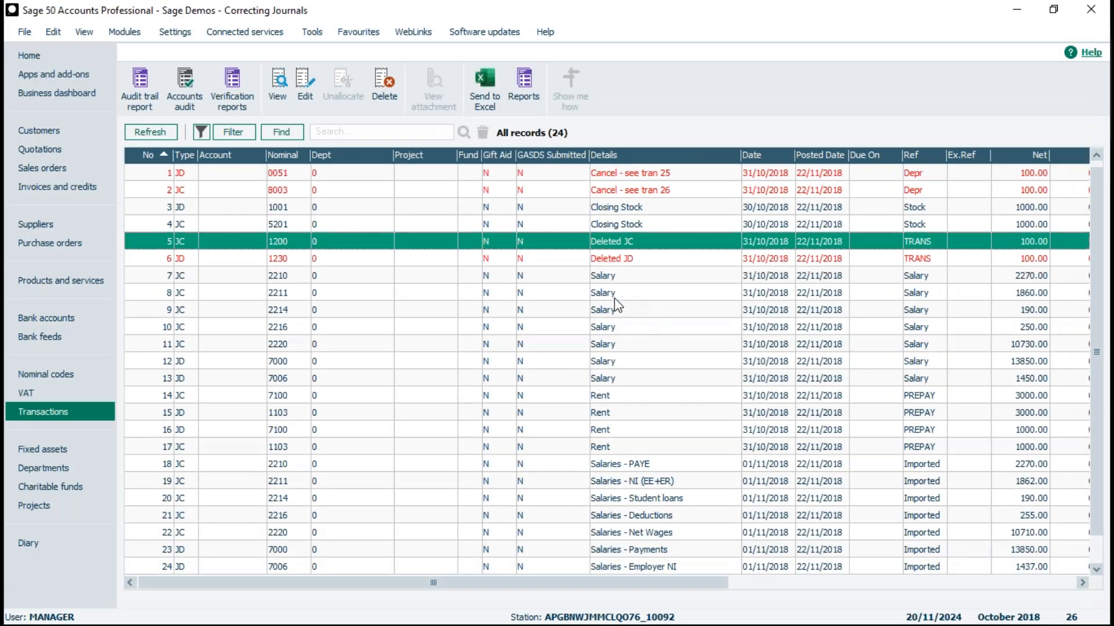
{"action": "left_click", "coordinate": [615, 293]}
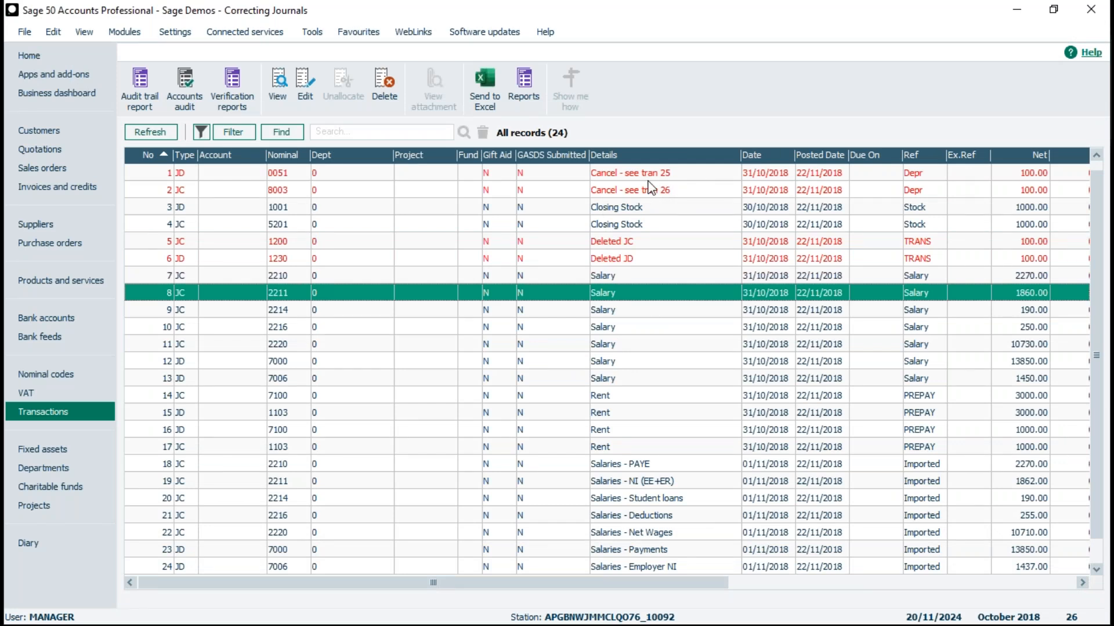
{"action": "left_click", "coordinate": [605, 252]}
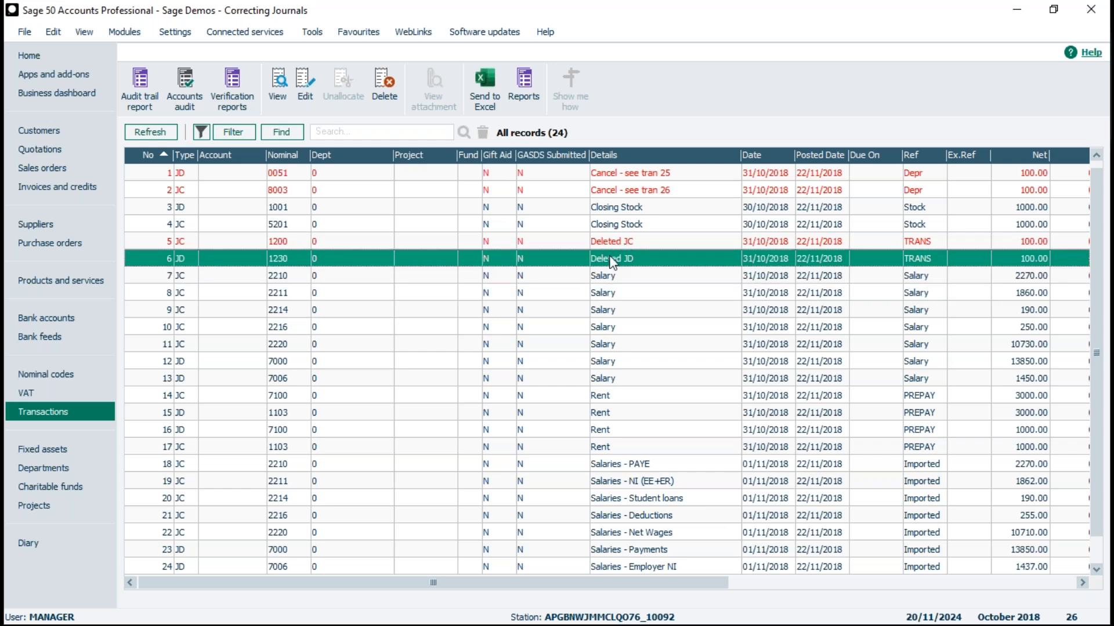
{"action": "left_click", "coordinate": [605, 275]}
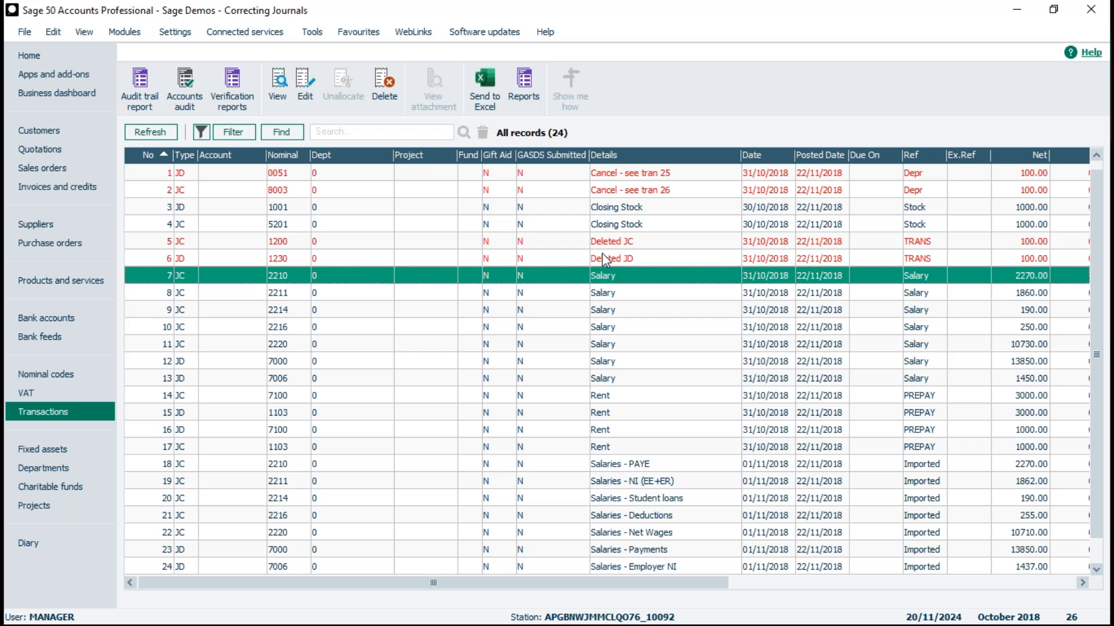
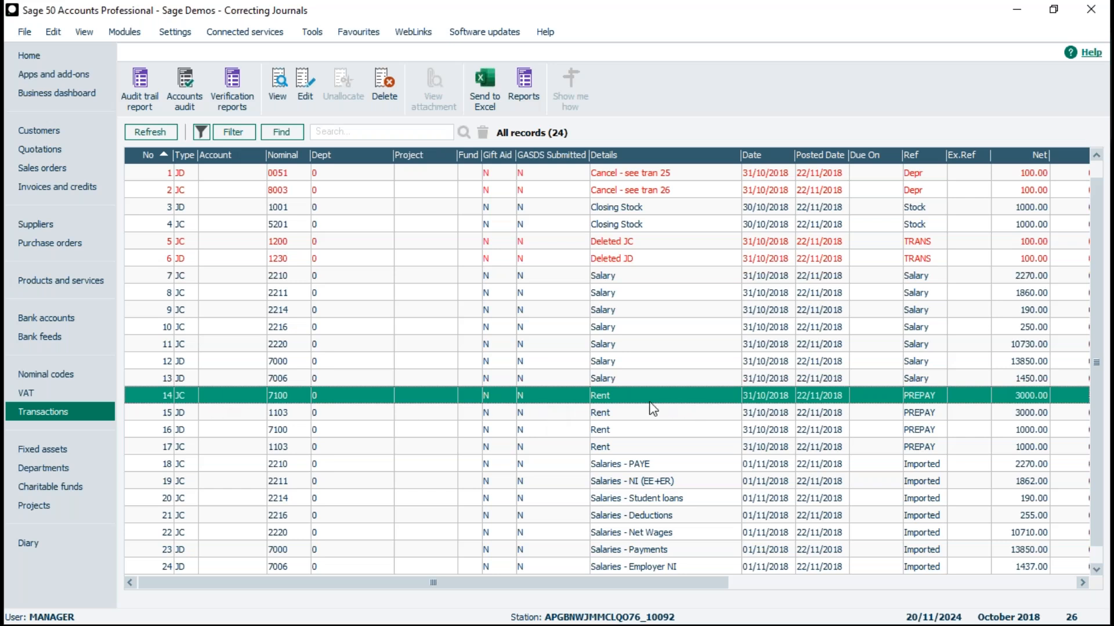
Step: Review which details of rent prepayment transaction 14 and its item line can be edited, leaving the transaction unchanged
{"action": "left_click", "coordinate": [305, 84]}
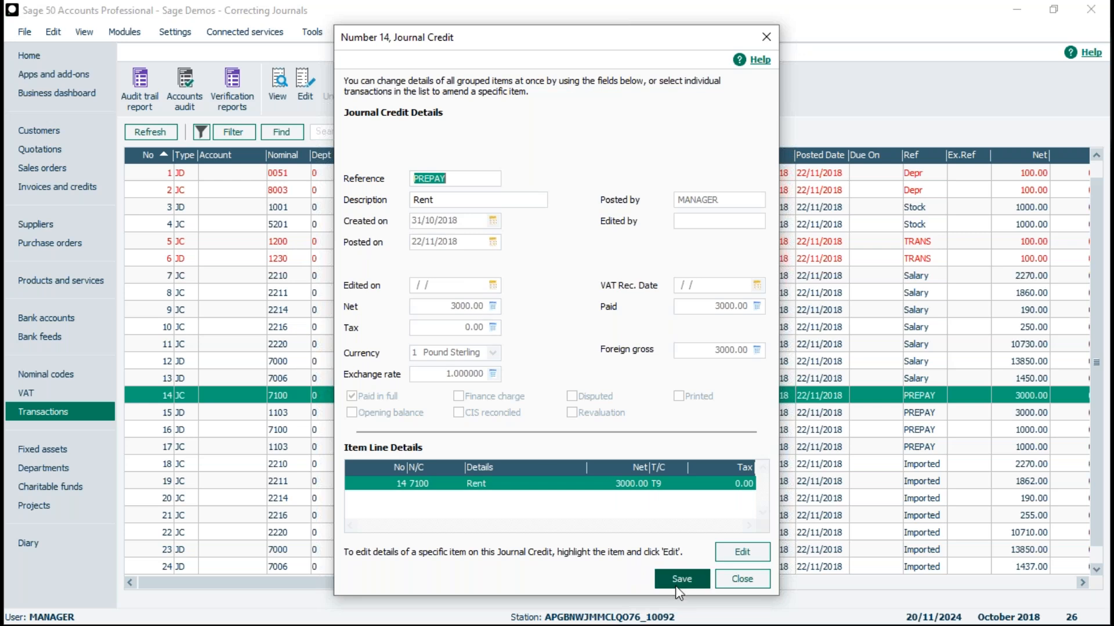
{"action": "left_click", "coordinate": [745, 547]}
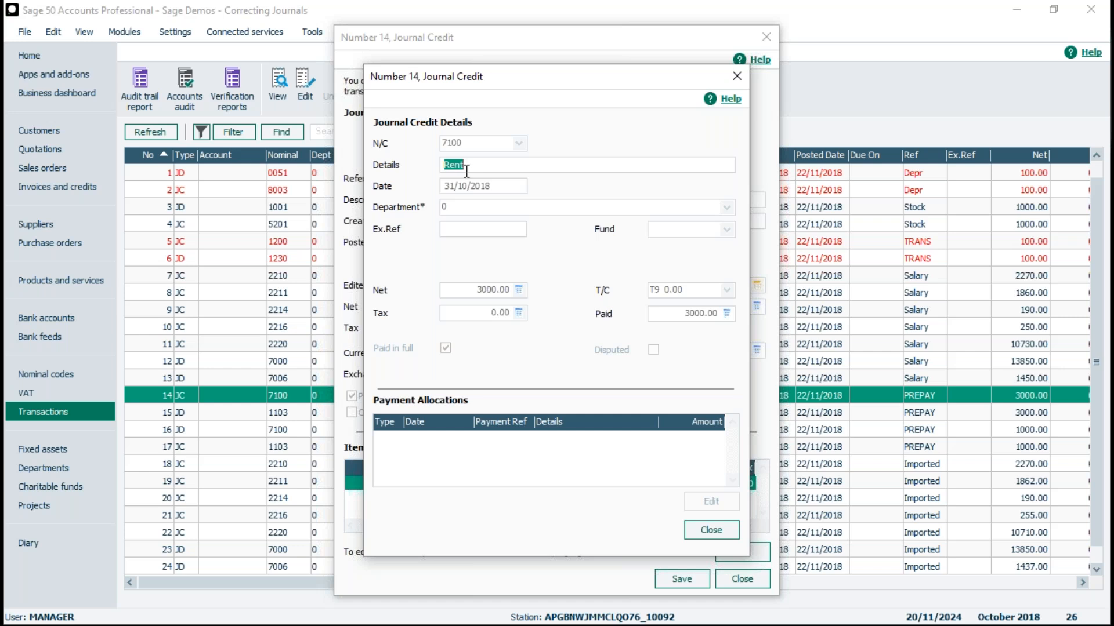
{"action": "left_click", "coordinate": [711, 530]}
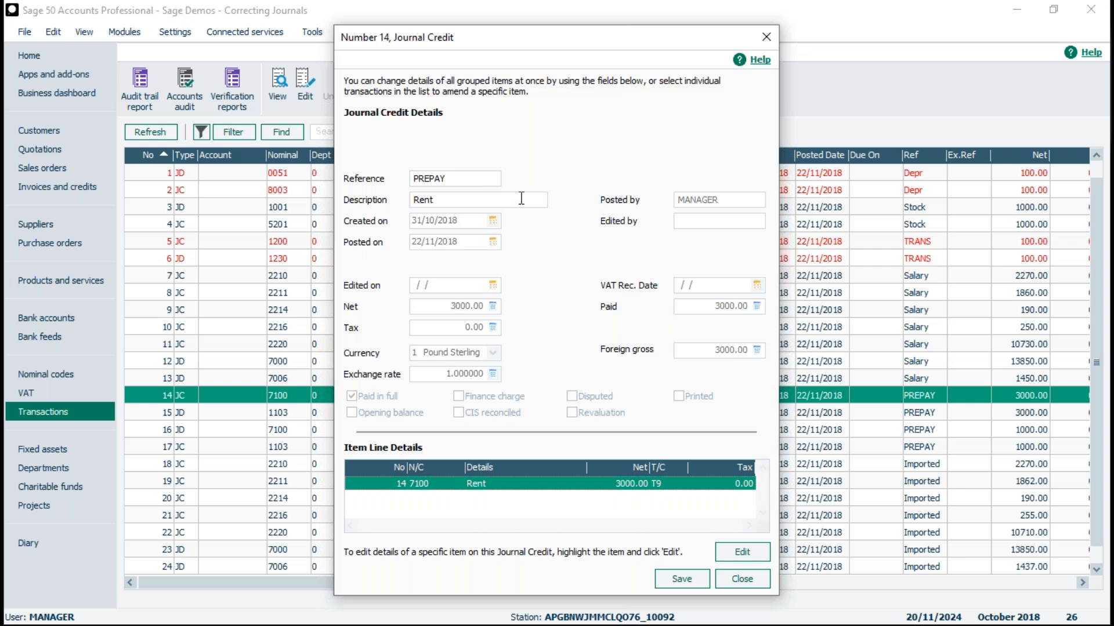
{"action": "left_click", "coordinate": [742, 579]}
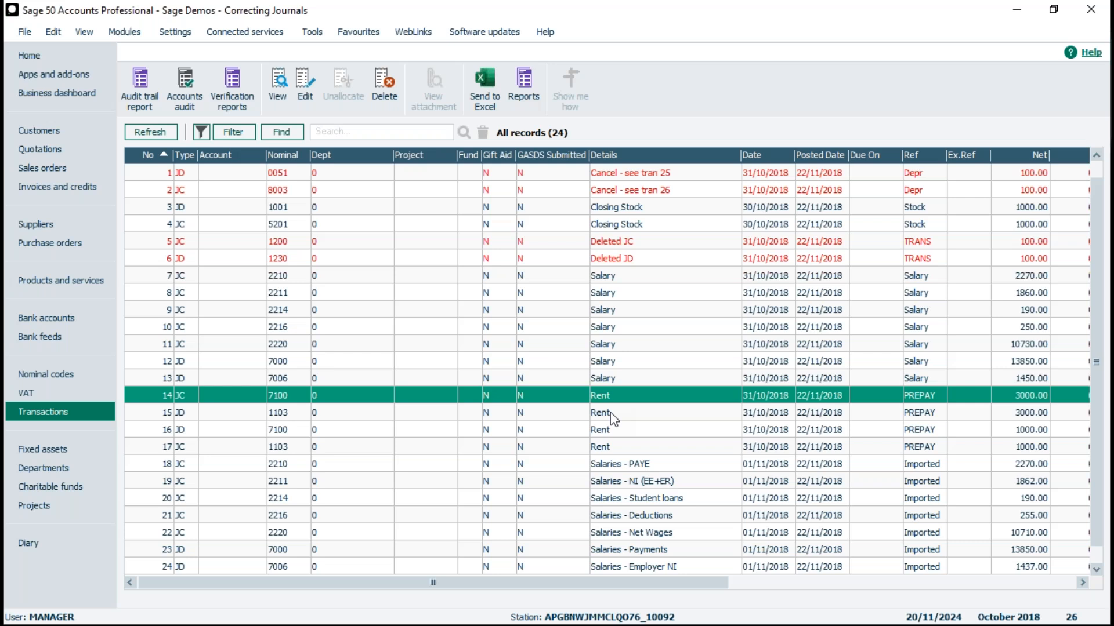
Step: Compare the deletion windows for rent prepayment transaction 14 and the Closing Stock journal (transaction 3), without deleting either one
{"action": "left_click", "coordinate": [32, 192]}
{"action": "left_click", "coordinate": [384, 80]}
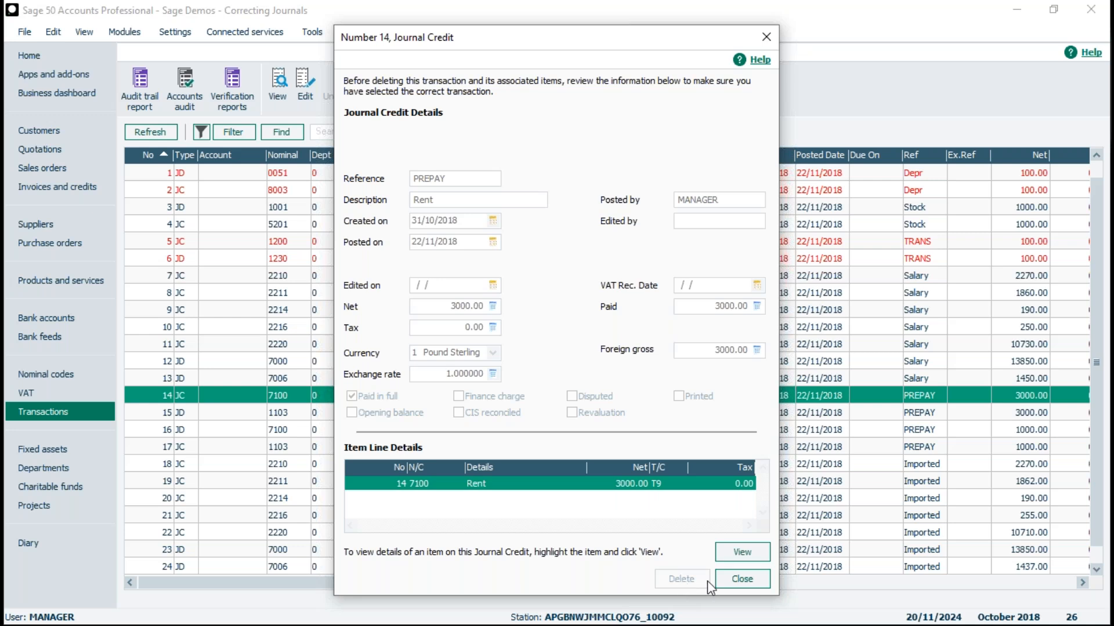
{"action": "left_click", "coordinate": [739, 580]}
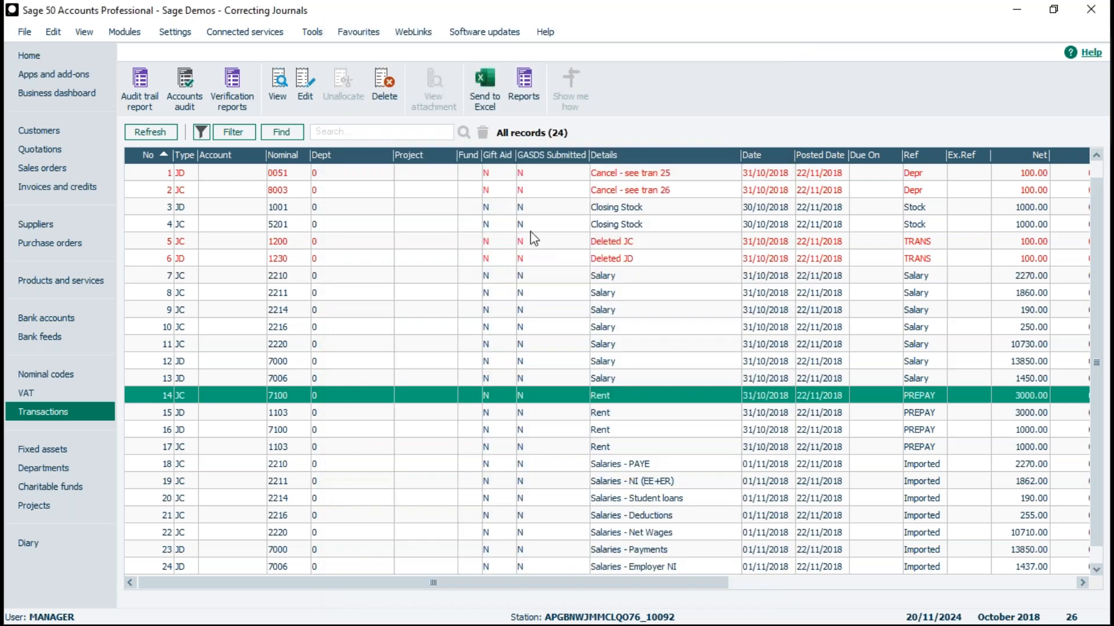
{"action": "left_click", "coordinate": [527, 210]}
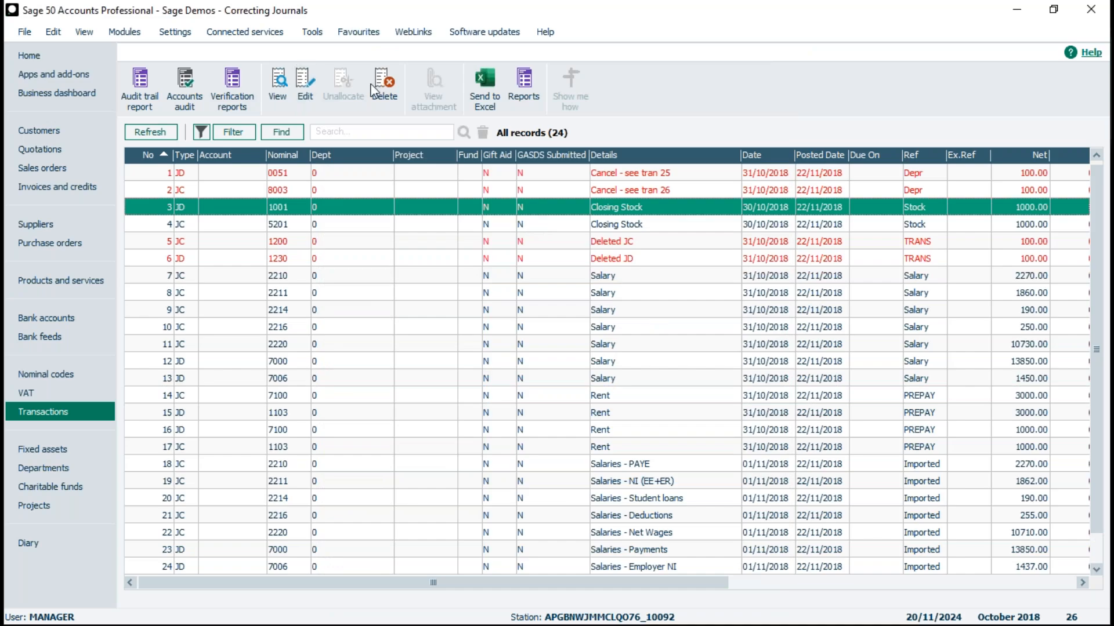
{"action": "left_click", "coordinate": [383, 87]}
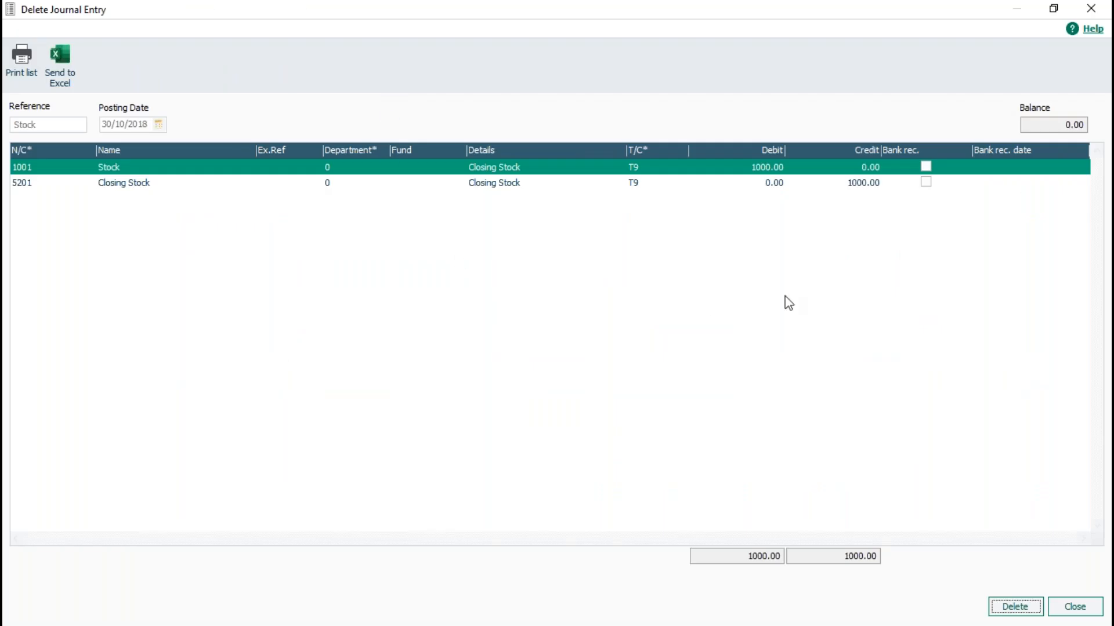
{"action": "left_click", "coordinate": [1075, 607]}
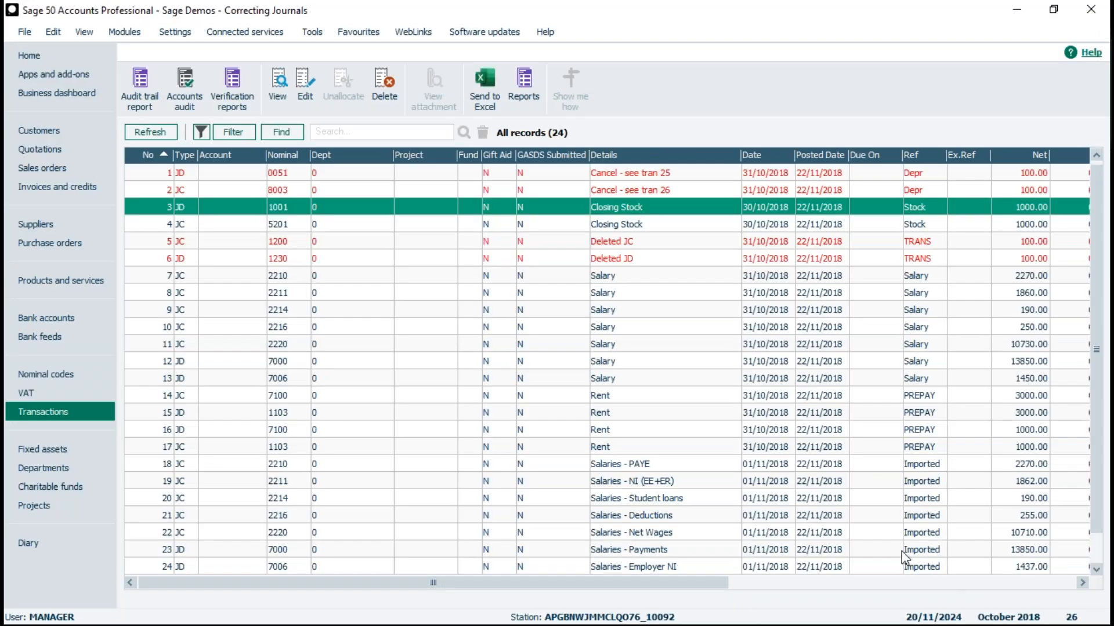
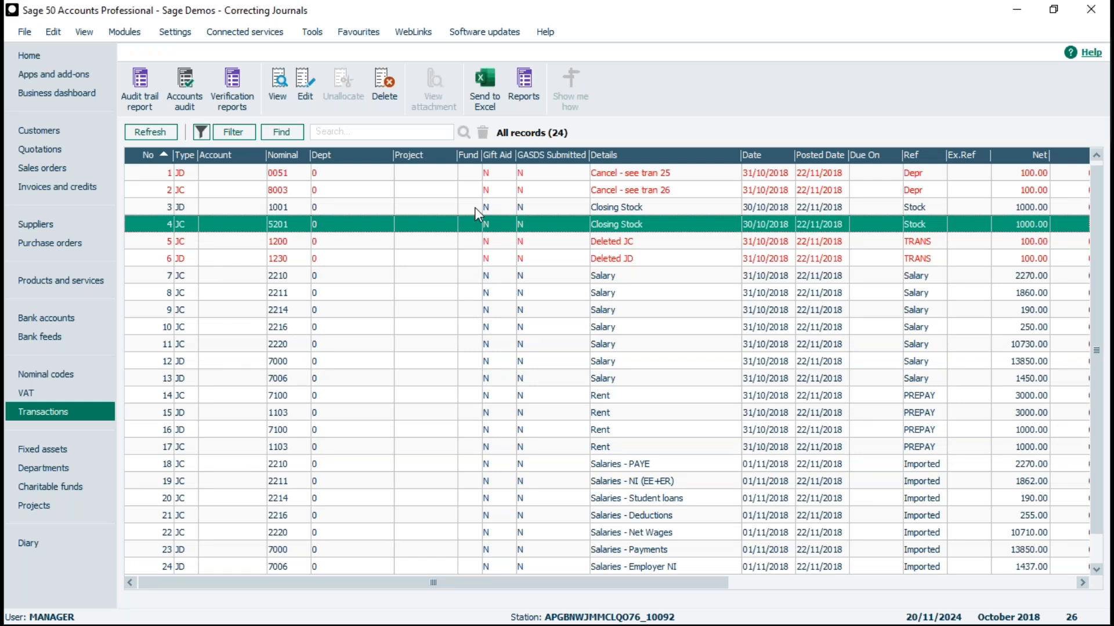
Step: Check Closing Stock transactions 3 and 4, and start a new nominal journal entry with reference "Correct" and posting date 30/10/2018
{"action": "left_click", "coordinate": [293, 207]}
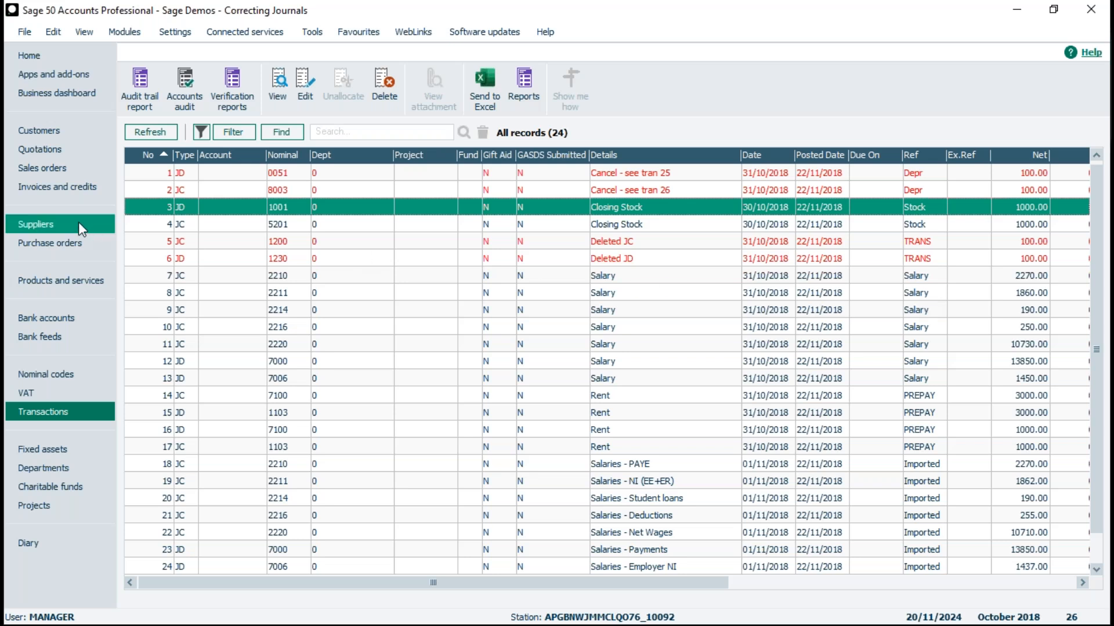
{"action": "left_click", "coordinate": [199, 226]}
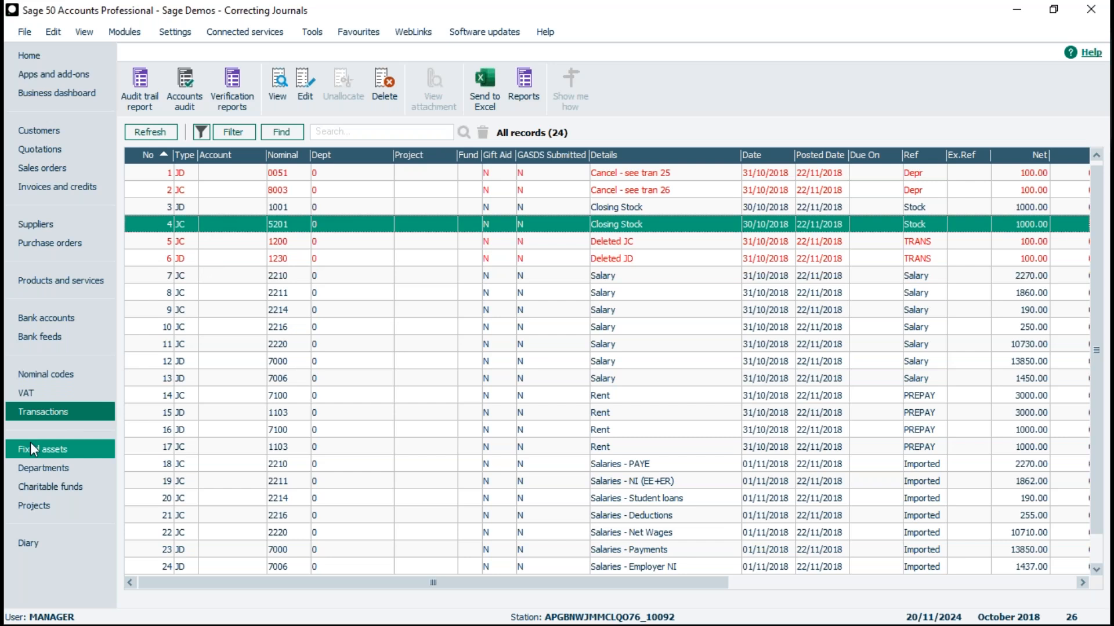
{"action": "left_click", "coordinate": [41, 377]}
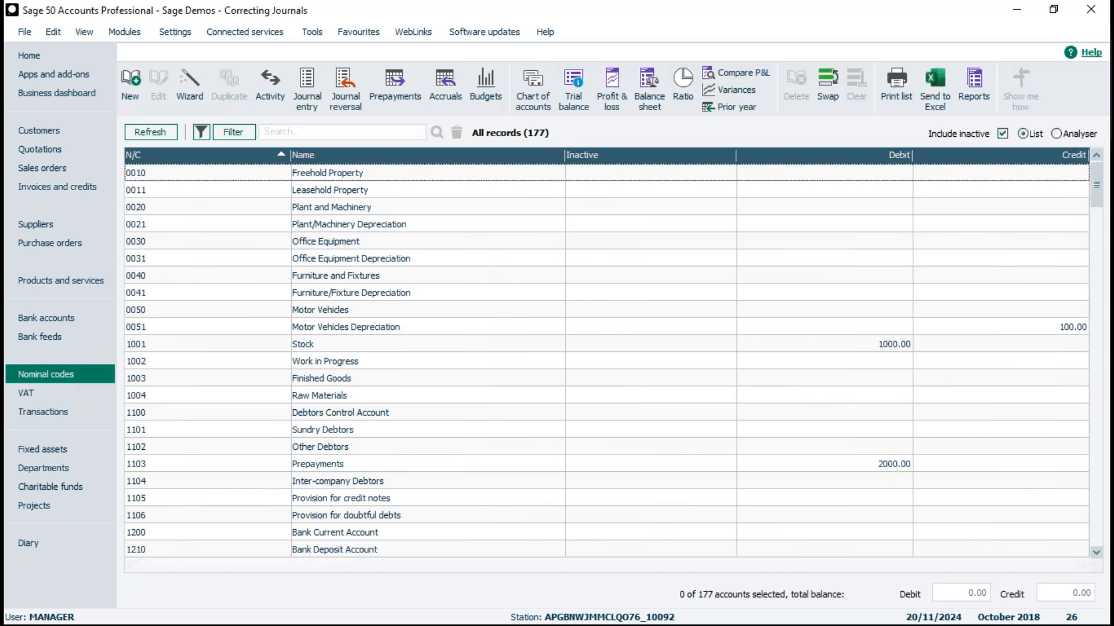
{"action": "left_click", "coordinate": [303, 91]}
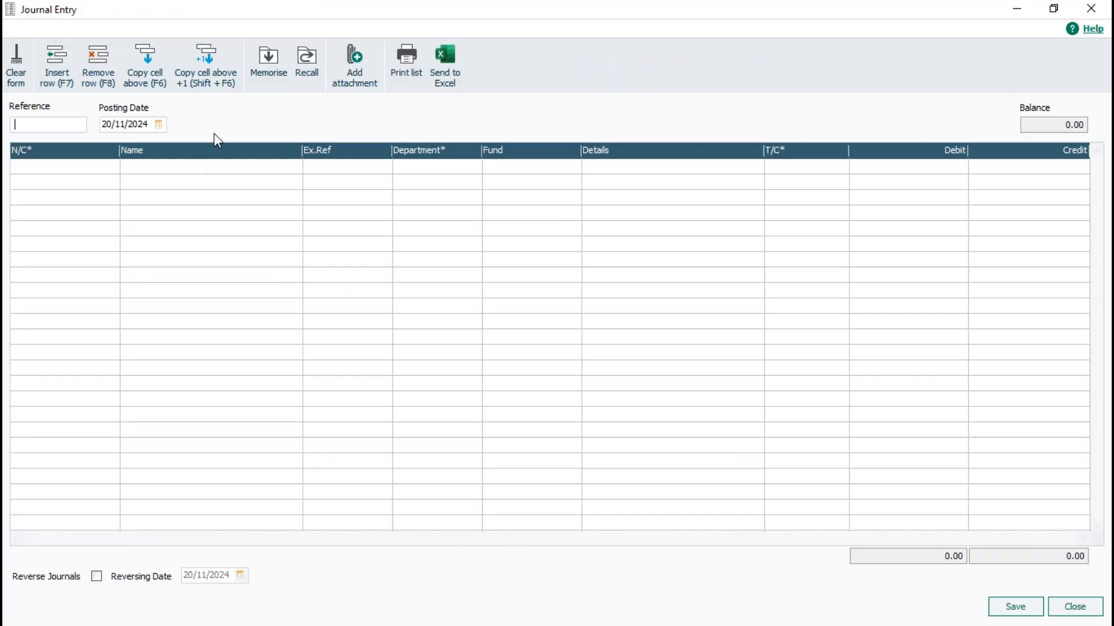
{"action": "type", "text": "Correct"}
{"action": "left_click", "coordinate": [152, 124]}
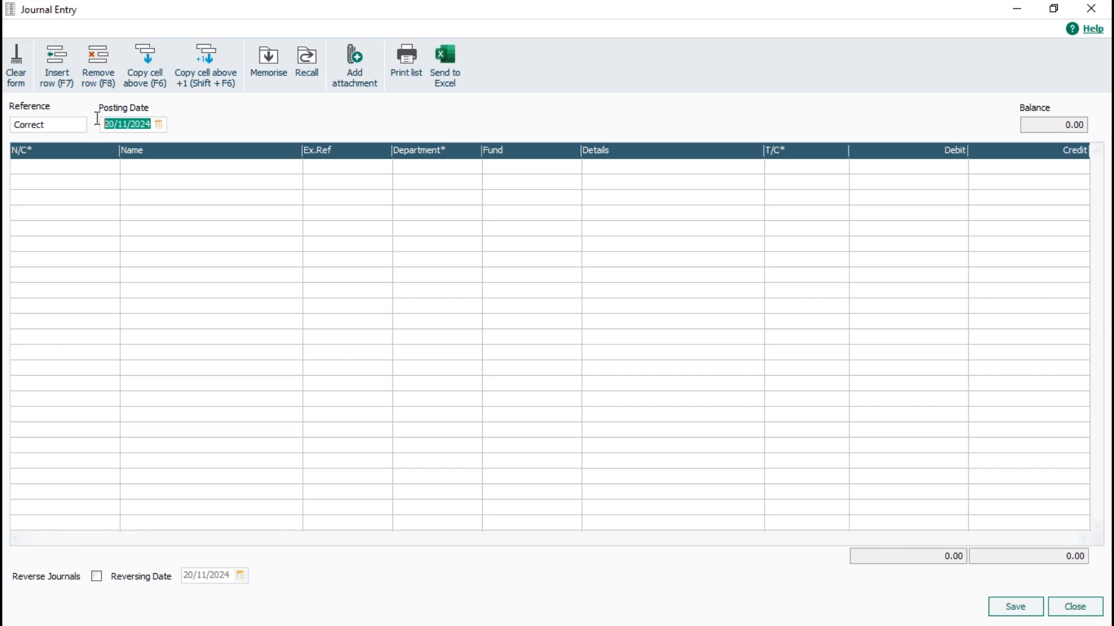
{"action": "type", "text": "30/10/2018"}
{"action": "key", "text": "Tab"}
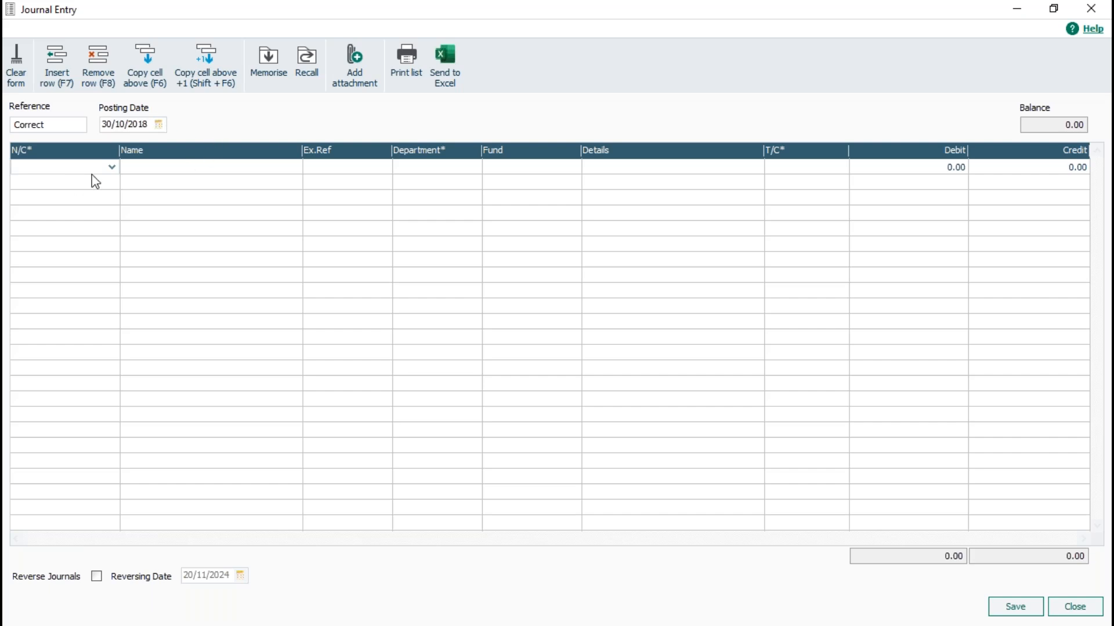
Step: Enter the first journal line for nominal code 1001 (Stock) with details "Correction" and a credit of 1000
{"action": "type", "text": "1001"}
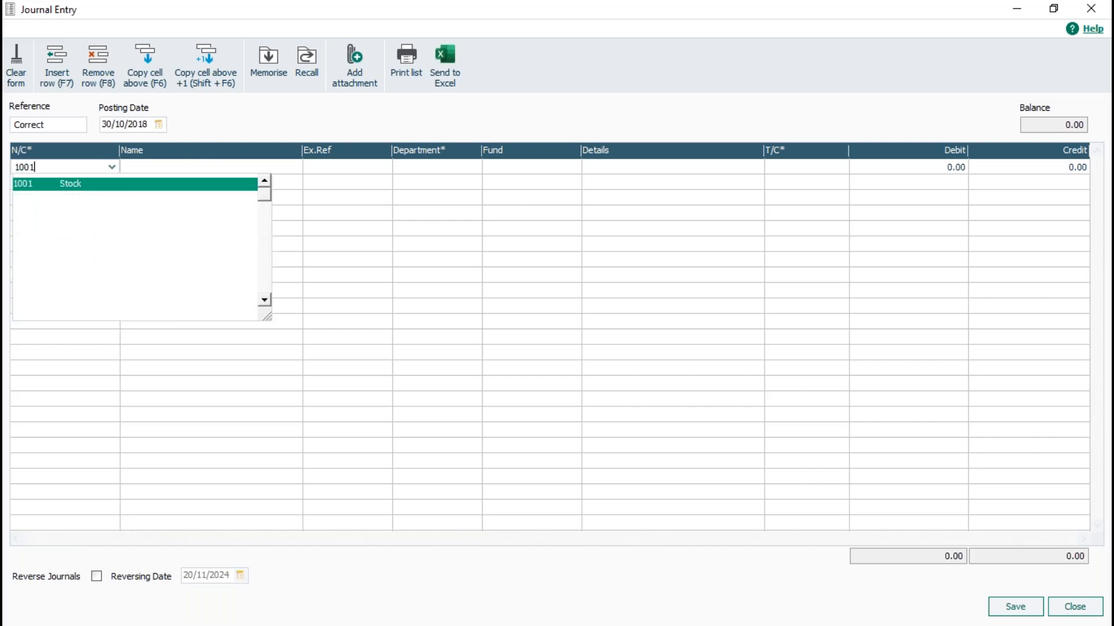
{"action": "key", "text": "Tab"}
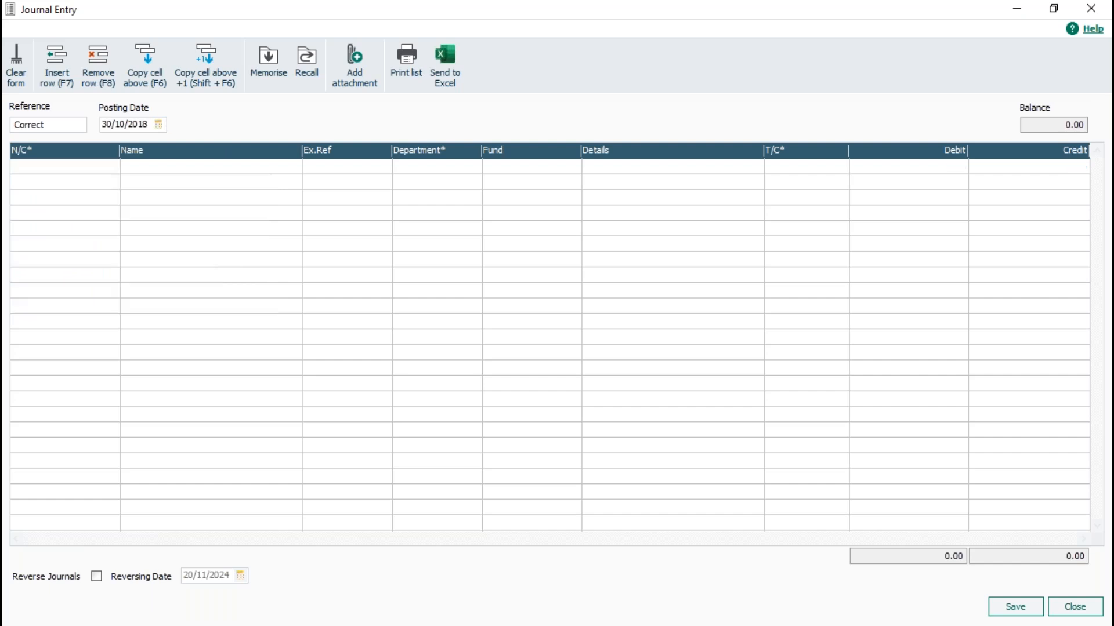
{"action": "key", "text": "Tab"}
{"action": "key", "text": "Tab"}
{"action": "key", "text": "Tab"}
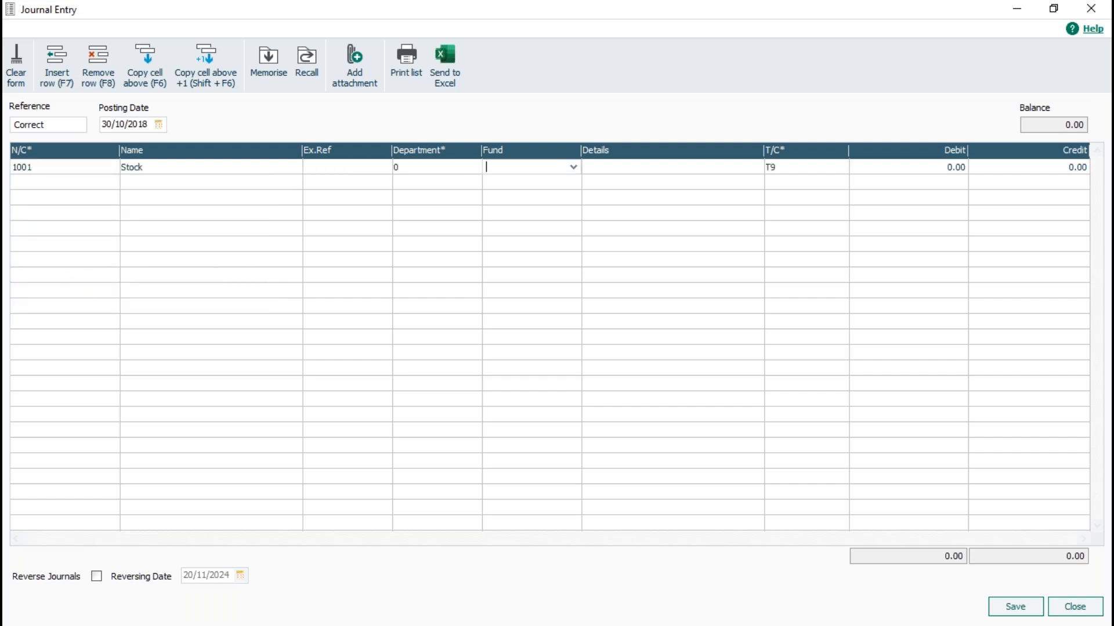
{"action": "type", "text": "Correction"}
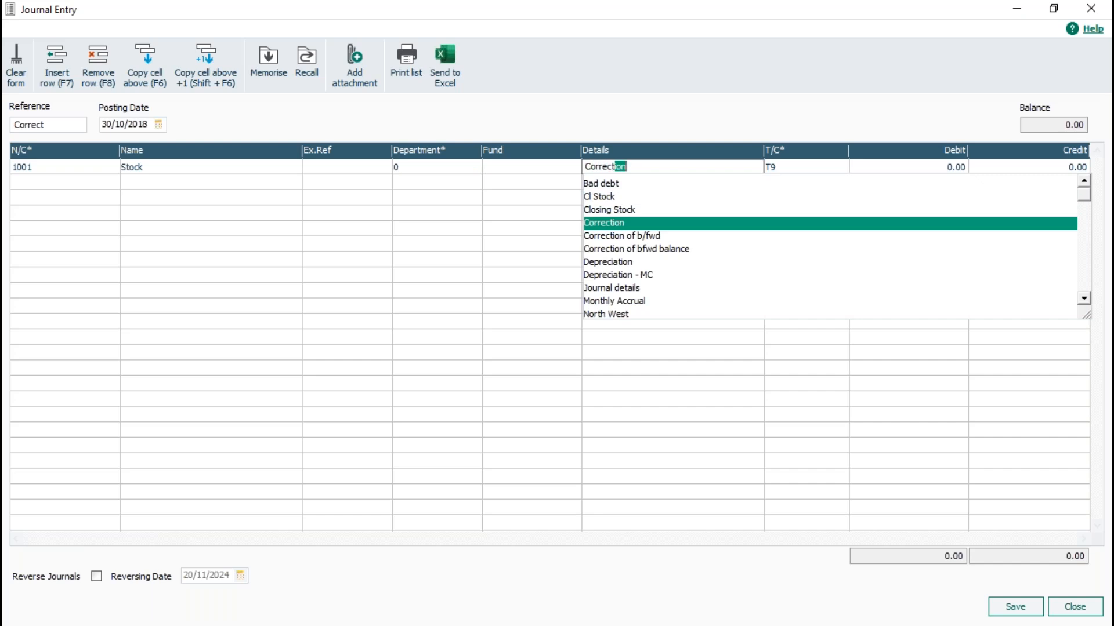
{"action": "key", "text": "Tab"}
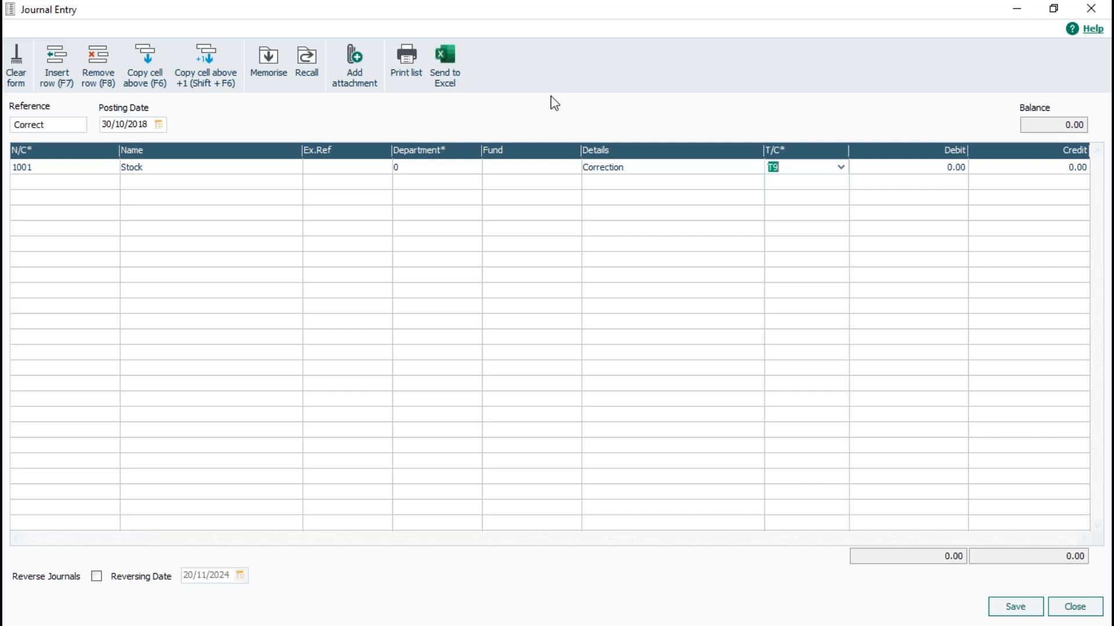
{"action": "key", "text": "Tab"}
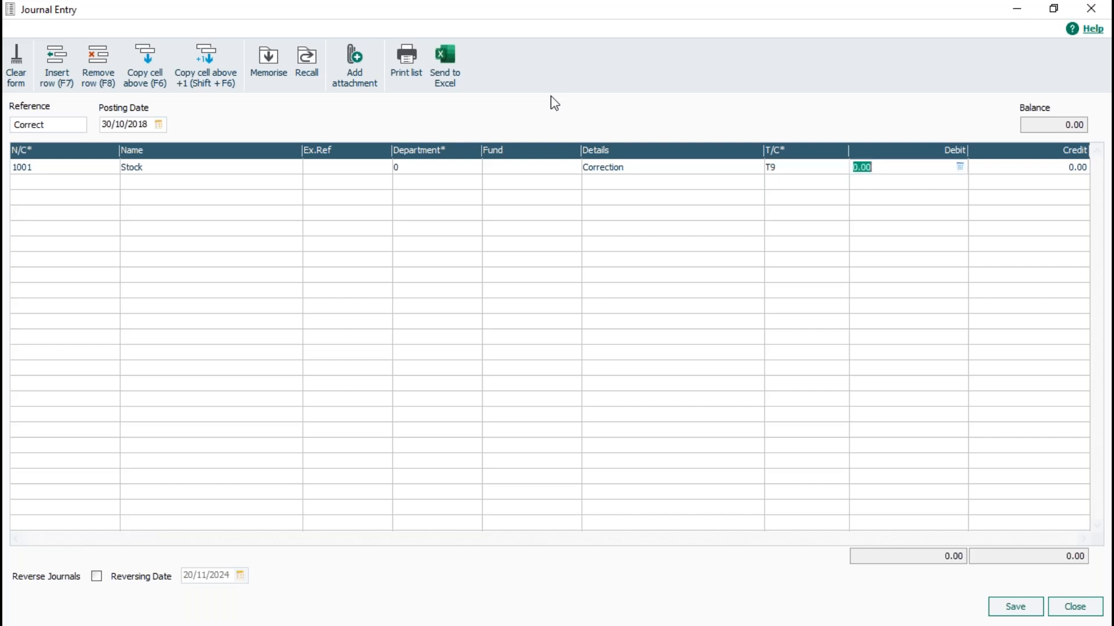
{"action": "key", "text": "Tab"}
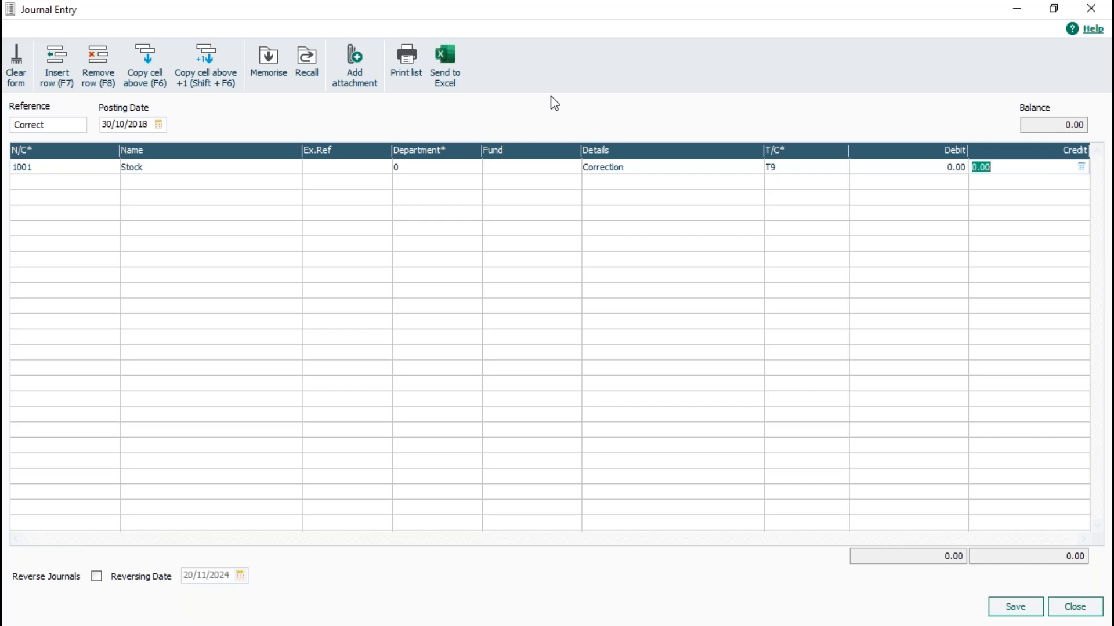
{"action": "type", "text": "1000"}
{"action": "key", "text": "Tab"}
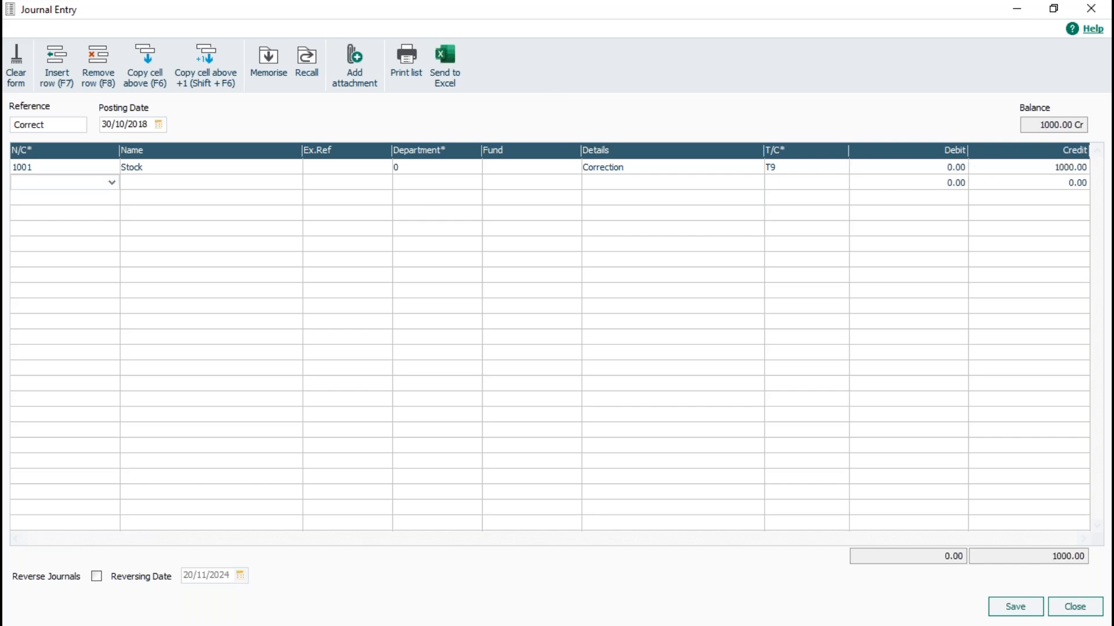
Step: Add a line for nominal code 5201 (Closing Stock), copying the details from the line above, with a debit of 1000, and save the journal
{"action": "type", "text": "5201"}
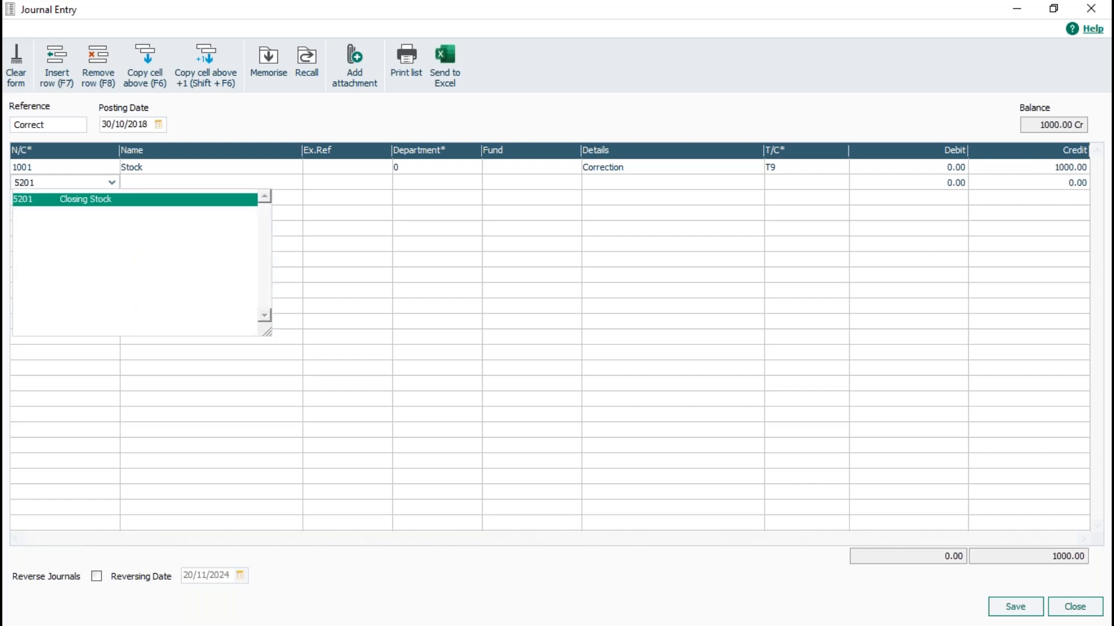
{"action": "key", "text": "Tab"}
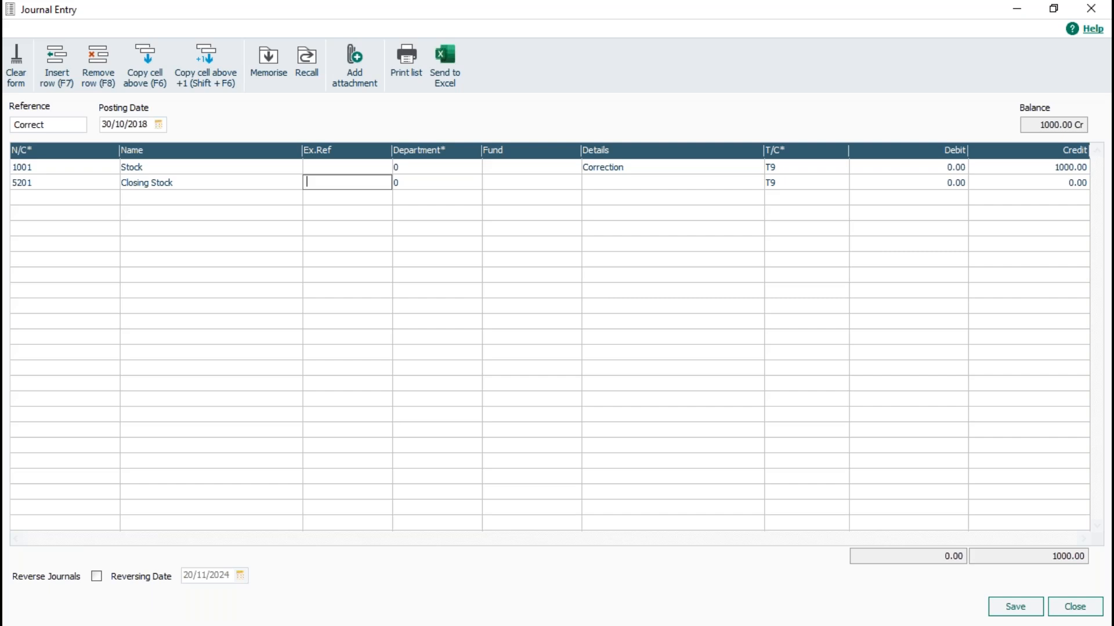
{"action": "key", "text": "Tab"}
{"action": "key", "text": "Tab"}
{"action": "key", "text": "Tab"}
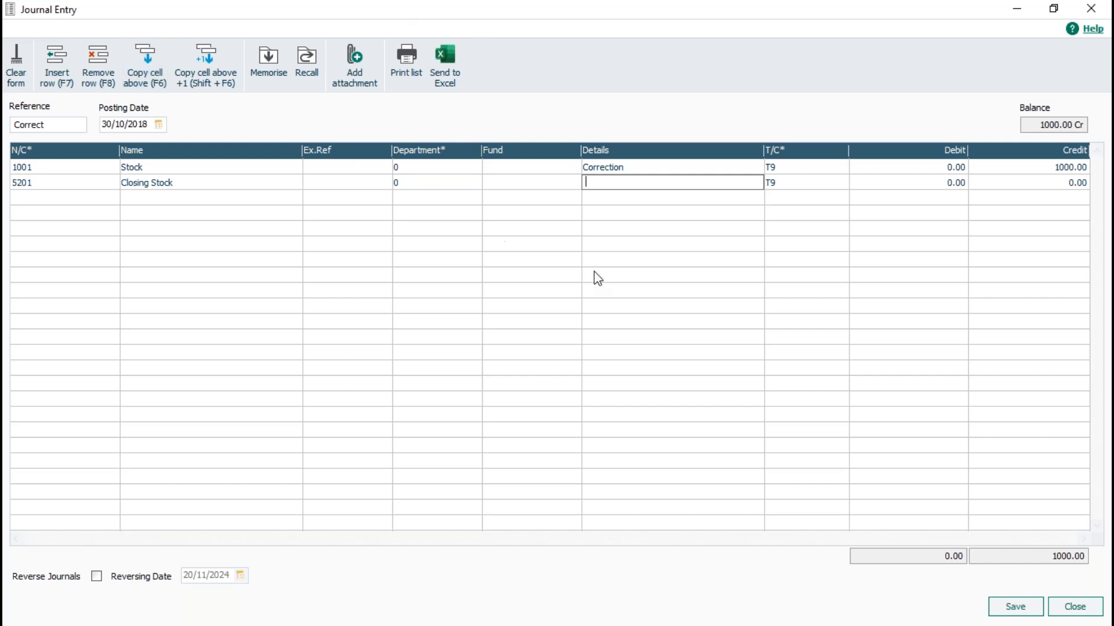
{"action": "key", "text": "F6"}
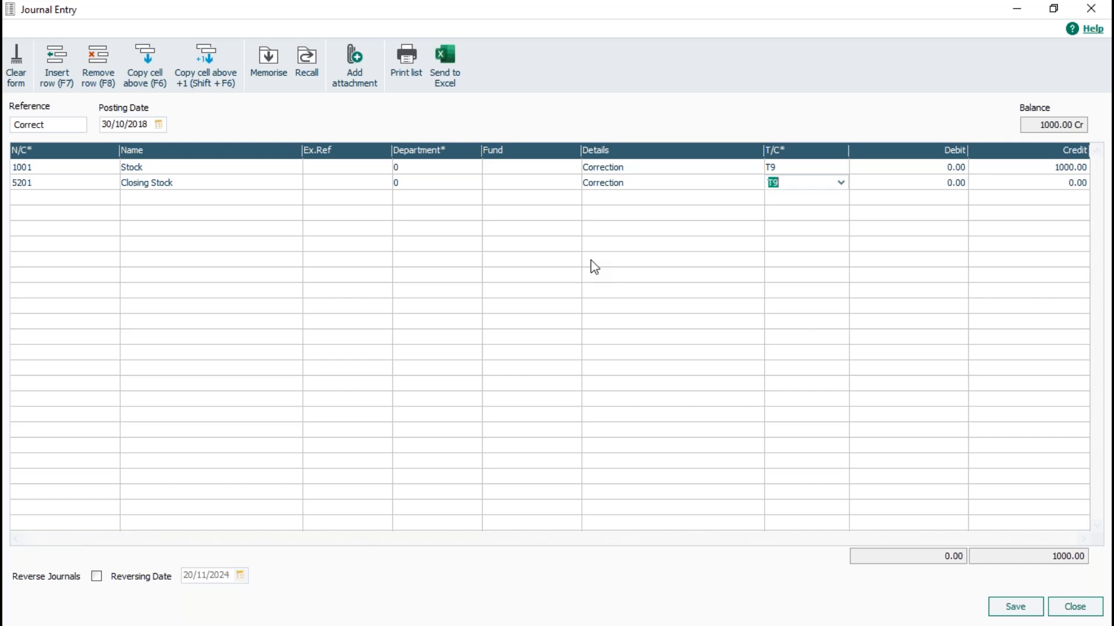
{"action": "key", "text": "Tab"}
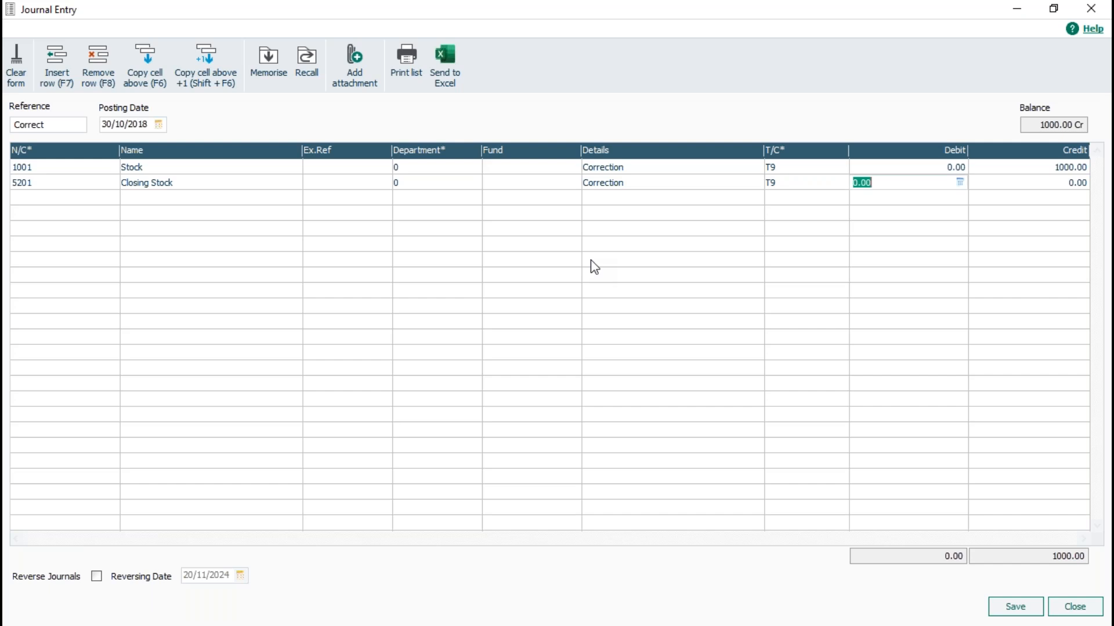
{"action": "type", "text": "1000"}
{"action": "key", "text": "Tab"}
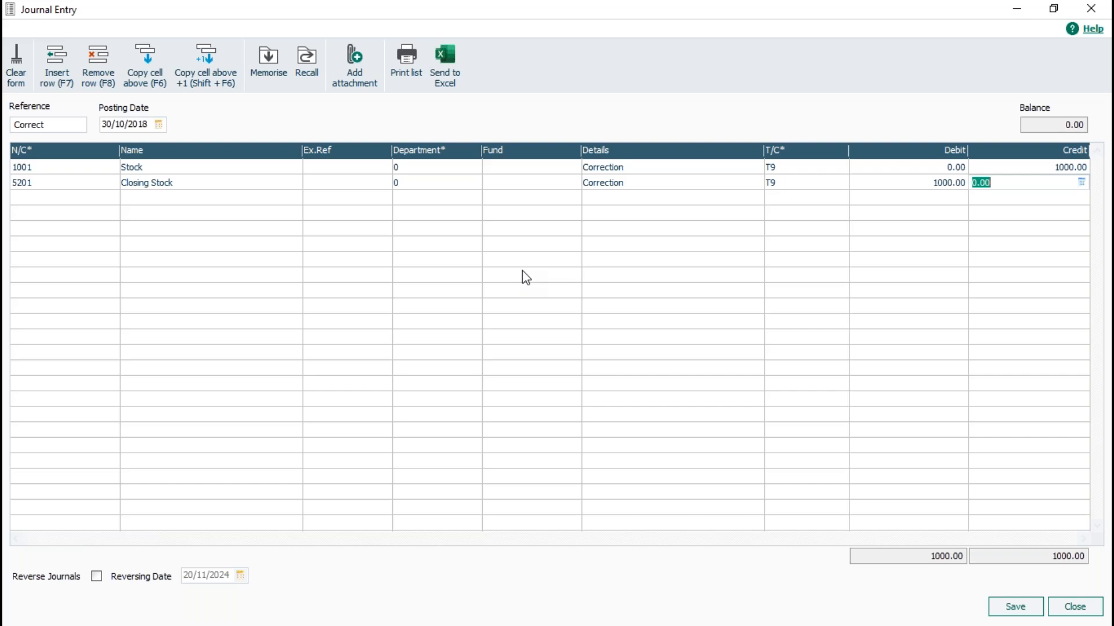
{"action": "left_click", "coordinate": [1014, 611]}
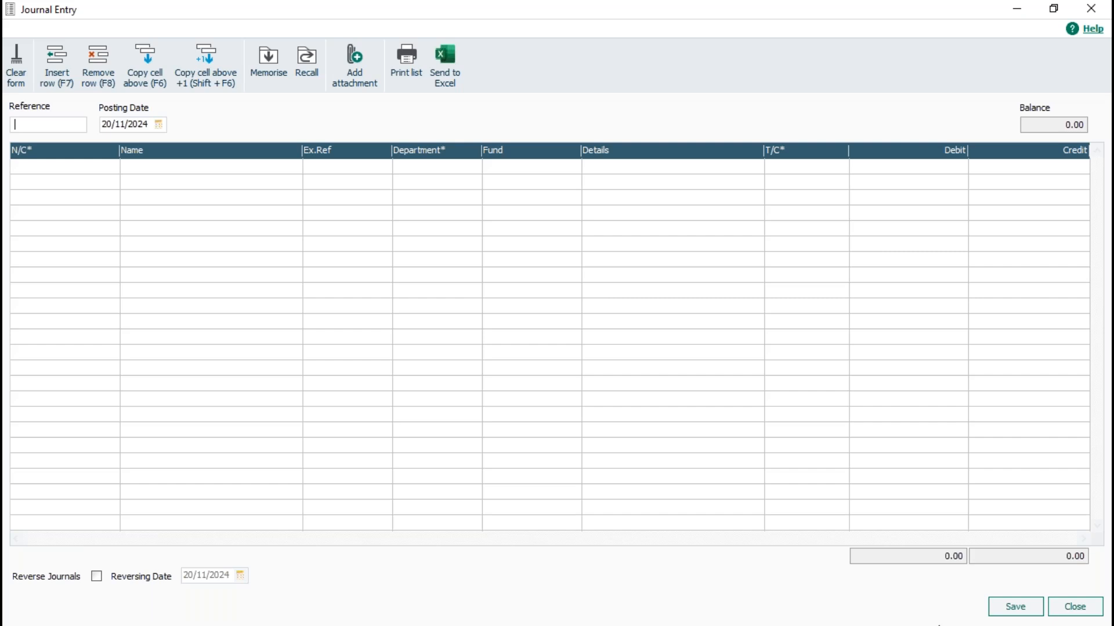
{"action": "left_click", "coordinate": [938, 625]}
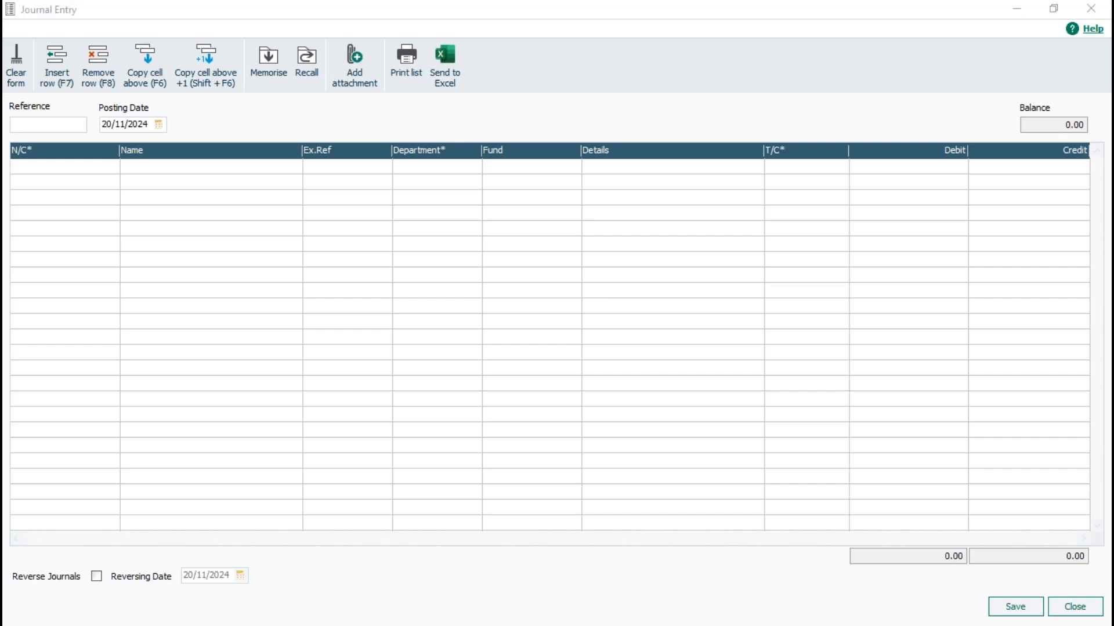
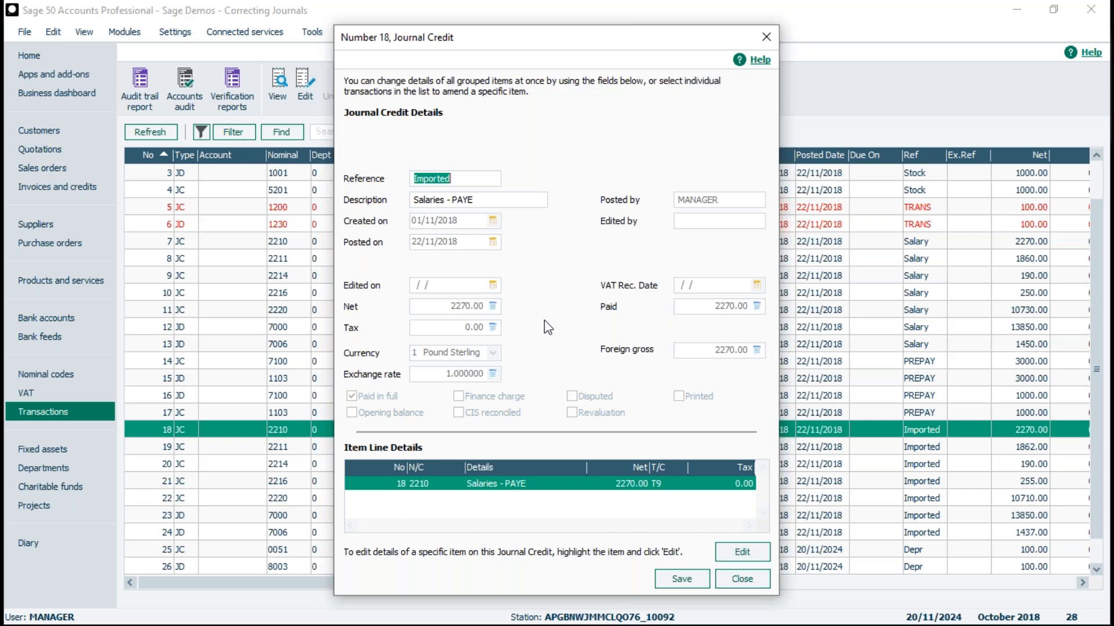
Step: Close the transaction 18 details and start a nominal journal reversal for transactions posted on 01/11/2018
{"action": "left_click", "coordinate": [740, 585]}
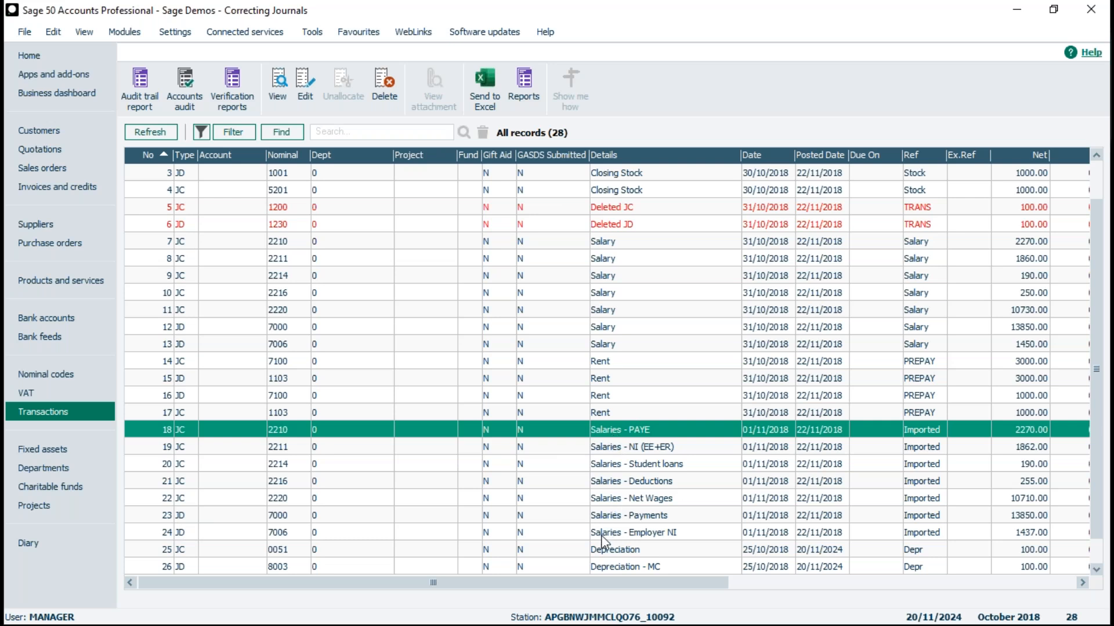
{"action": "left_click", "coordinate": [53, 374]}
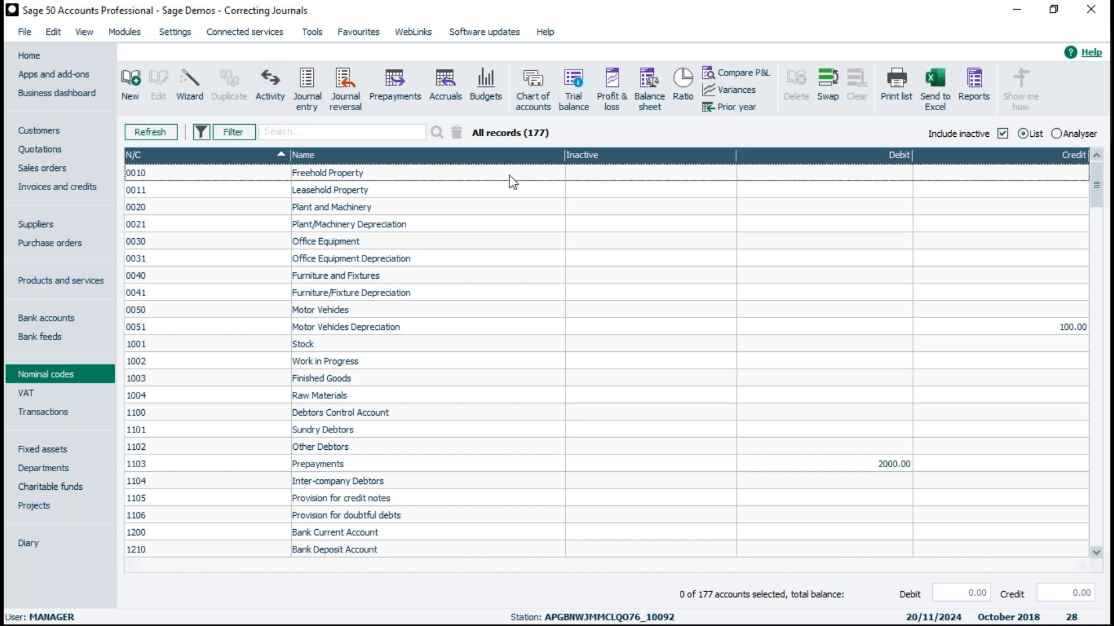
{"action": "left_click", "coordinate": [345, 81]}
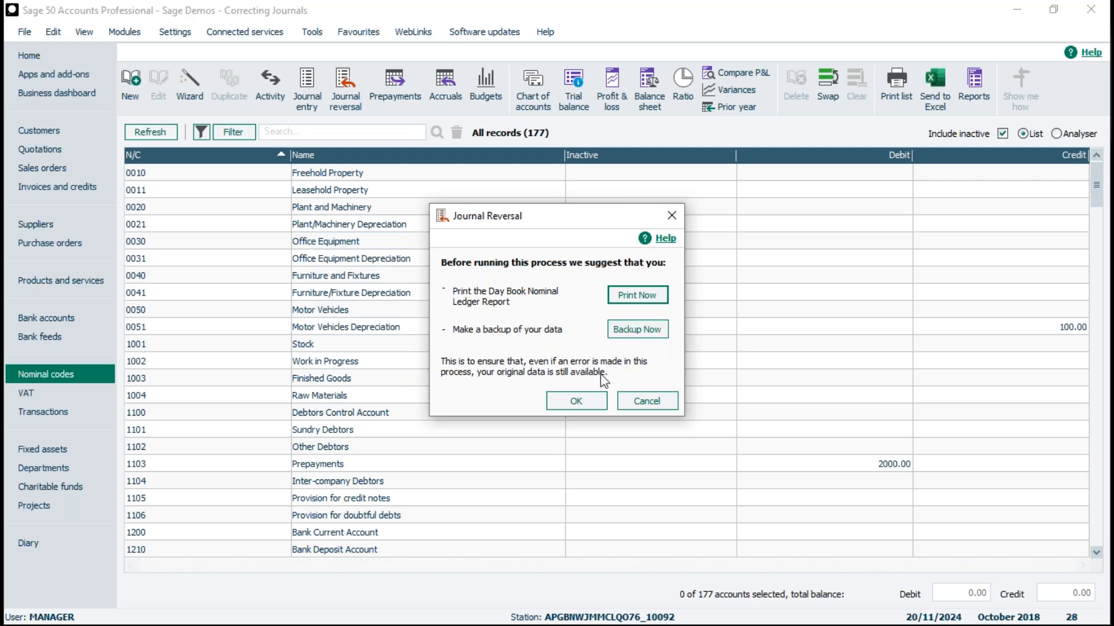
{"action": "left_click", "coordinate": [577, 405]}
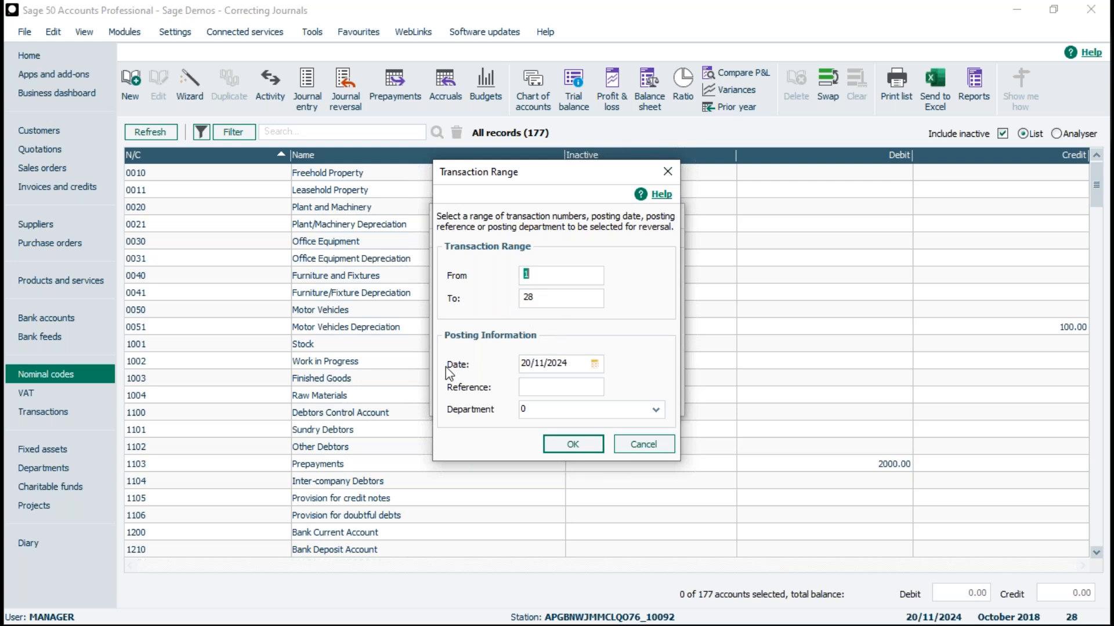
{"action": "left_click_drag", "start_coordinate": [575, 366], "coordinate": [511, 364]}
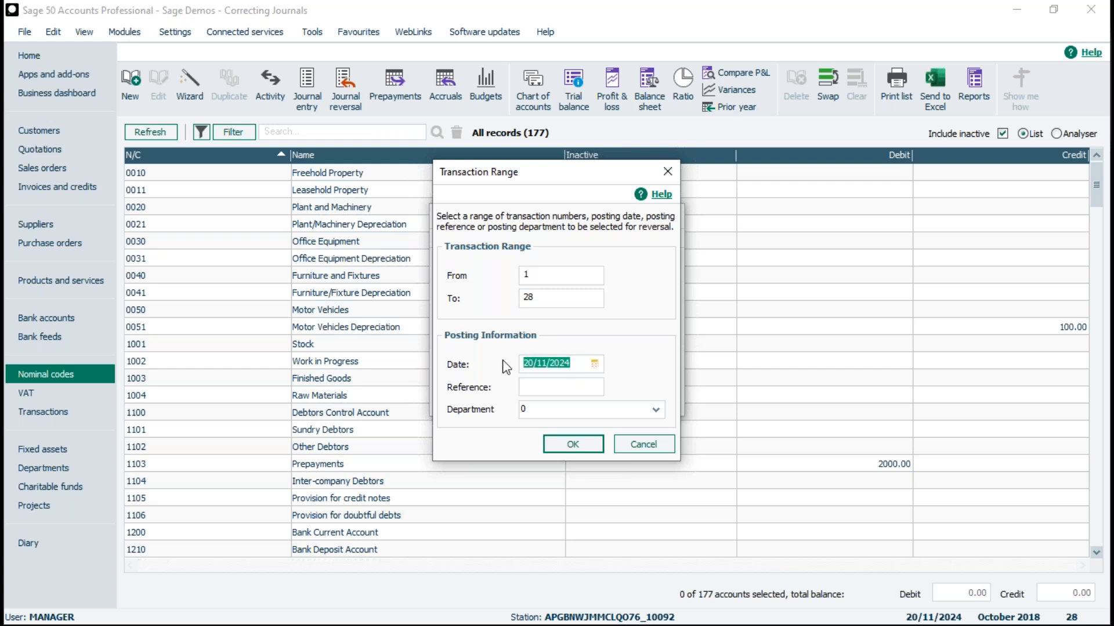
{"action": "type", "text": "01/11/2018"}
{"action": "left_click", "coordinate": [573, 446]}
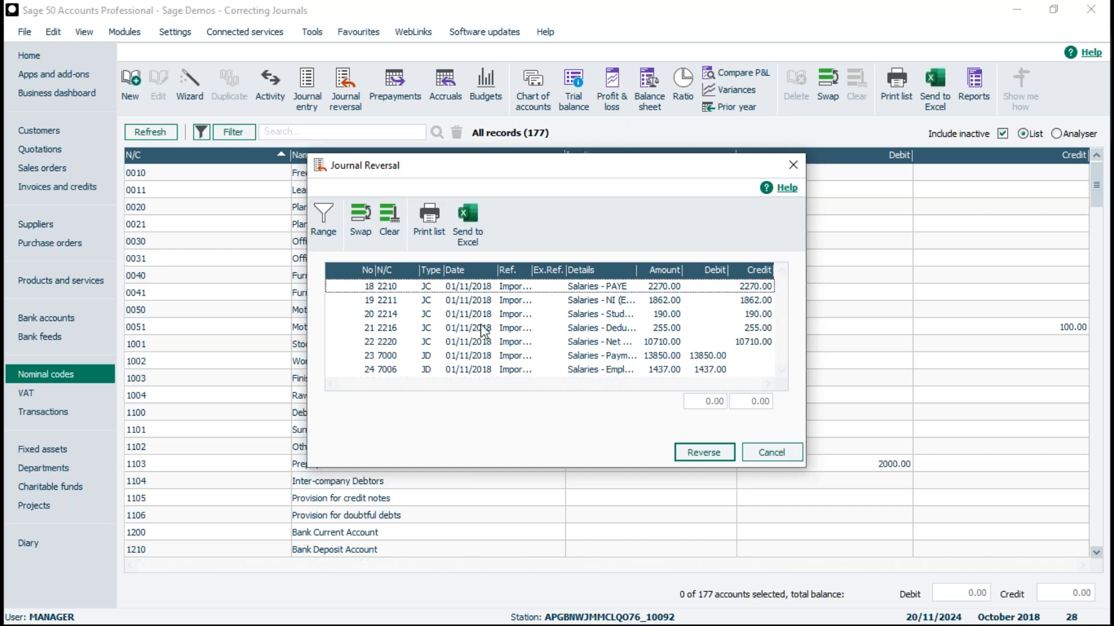
Step: Select the salary credit lines, transactions 18 to 22, and try to reverse them without the debit lines
{"action": "left_click", "coordinate": [426, 287]}
{"action": "left_click", "coordinate": [425, 302]}
{"action": "left_click", "coordinate": [425, 315]}
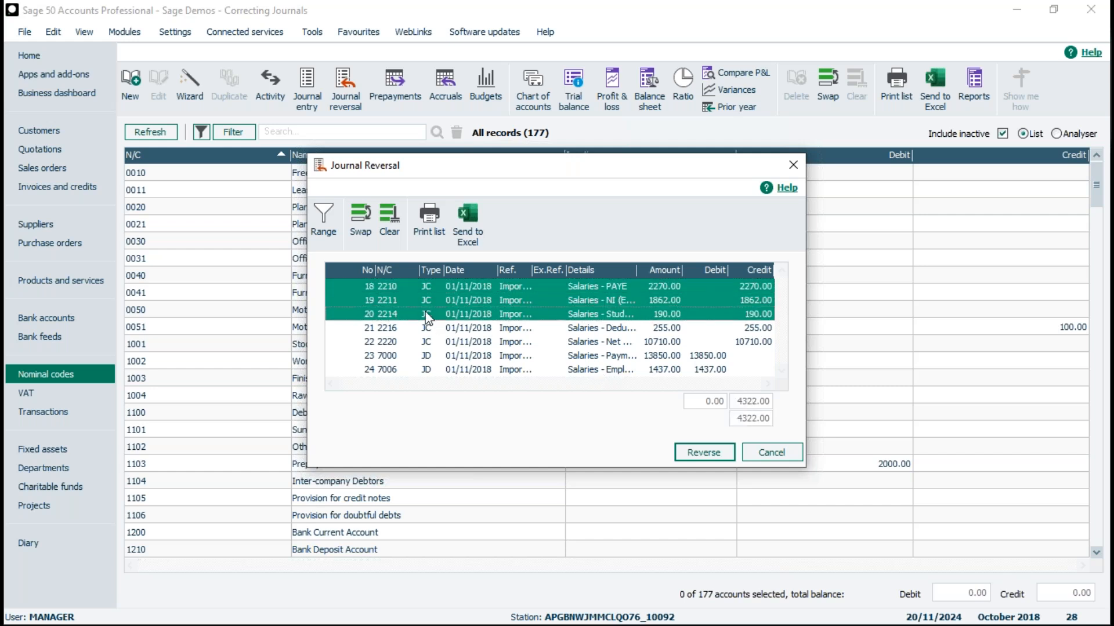
{"action": "left_click", "coordinate": [427, 329]}
{"action": "left_click", "coordinate": [428, 341]}
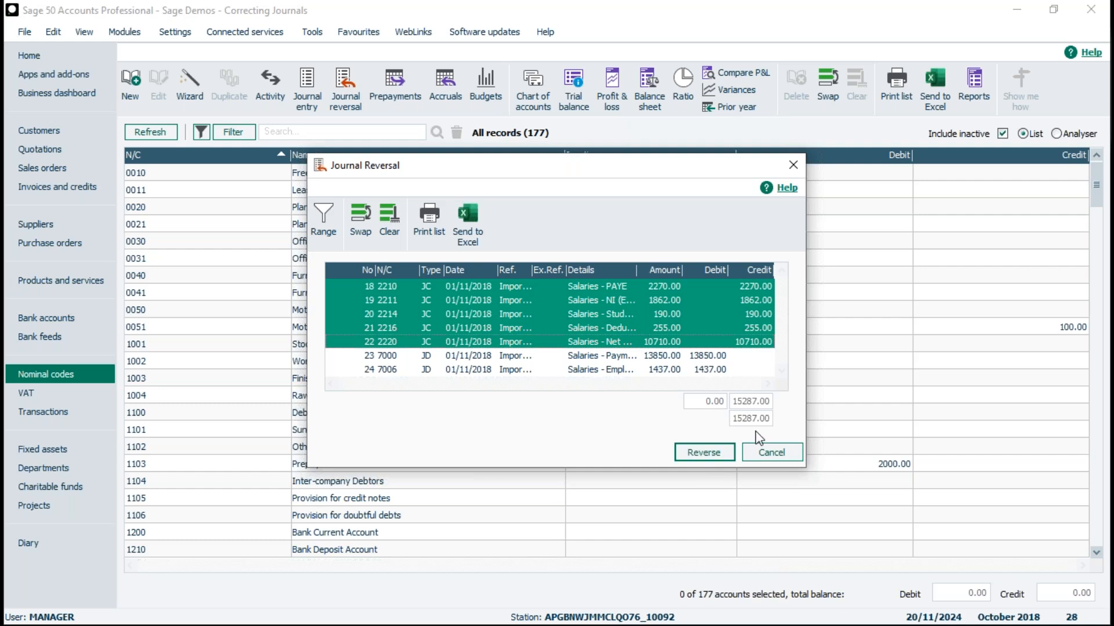
{"action": "left_click", "coordinate": [704, 453]}
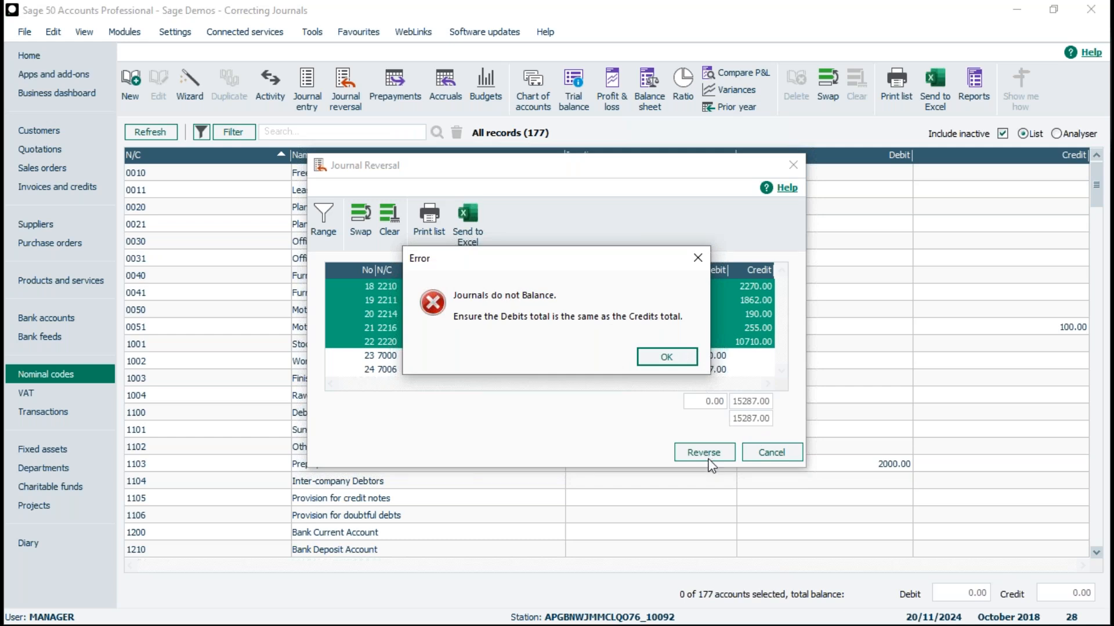
{"action": "left_click", "coordinate": [666, 357]}
Step: Add the debit lines, transactions 23 and 24, to the selection, reverse the whole salaries journal and save the reversal
{"action": "left_click", "coordinate": [556, 359]}
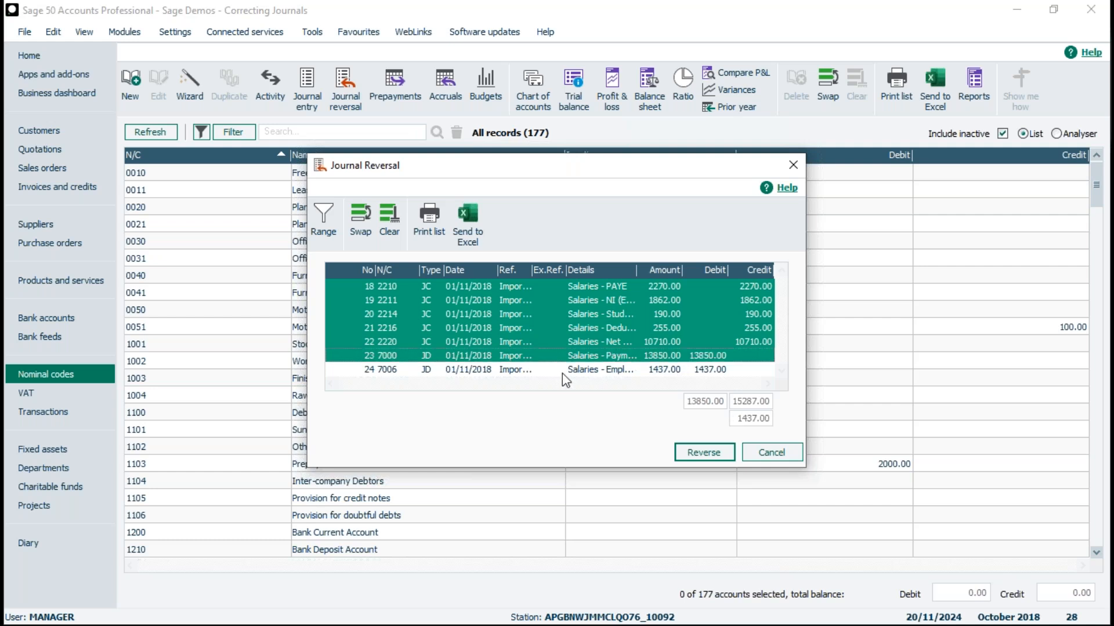
{"action": "left_click", "coordinate": [568, 374]}
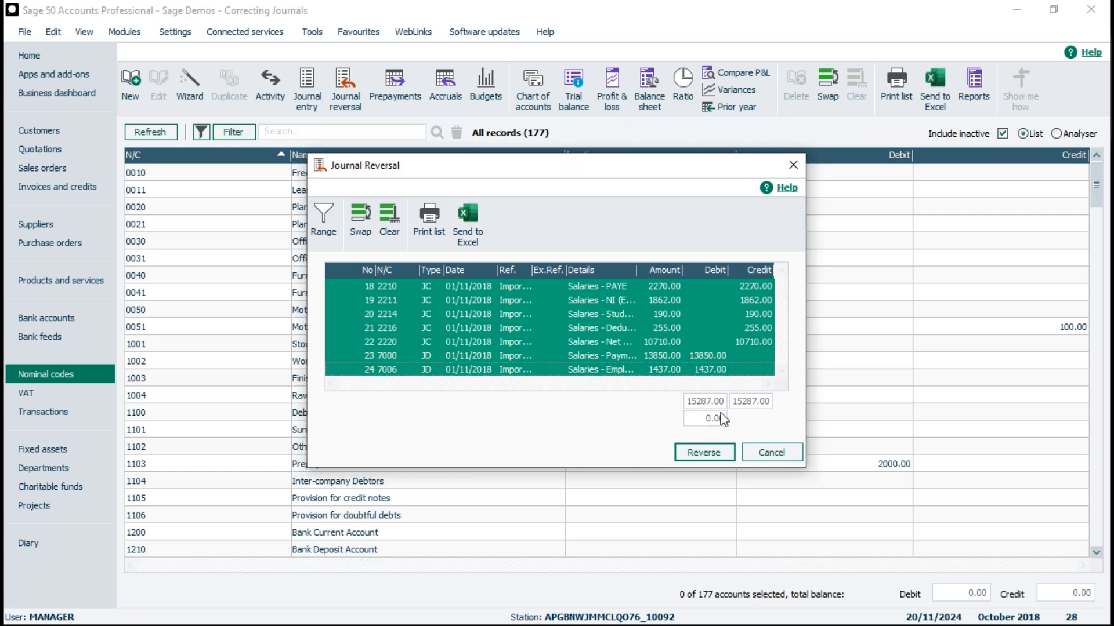
{"action": "left_click", "coordinate": [703, 455]}
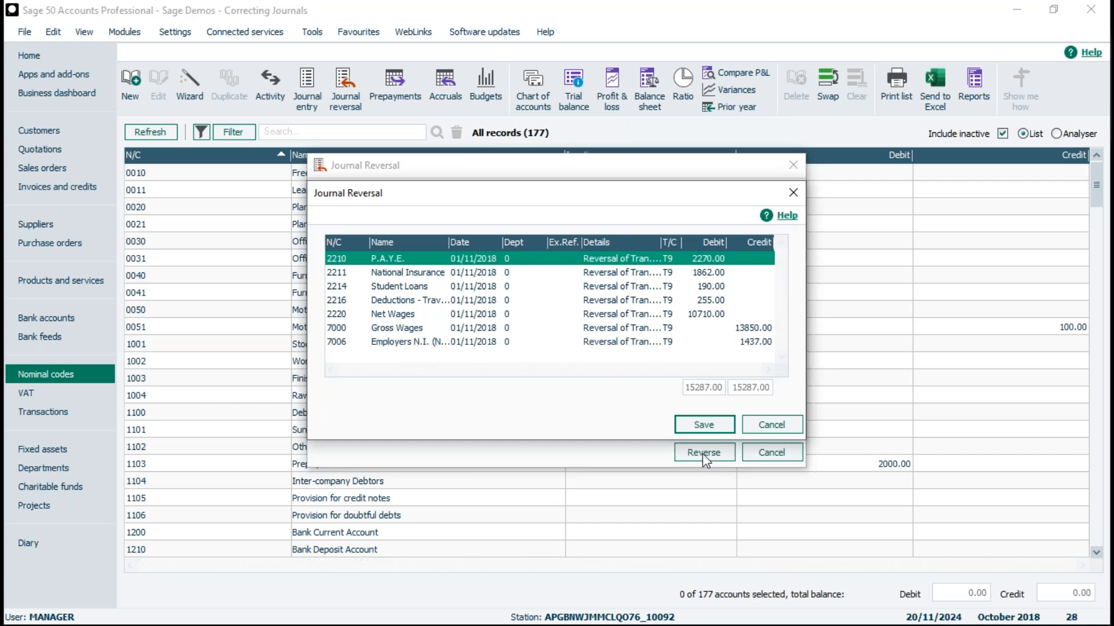
{"action": "left_click", "coordinate": [708, 424]}
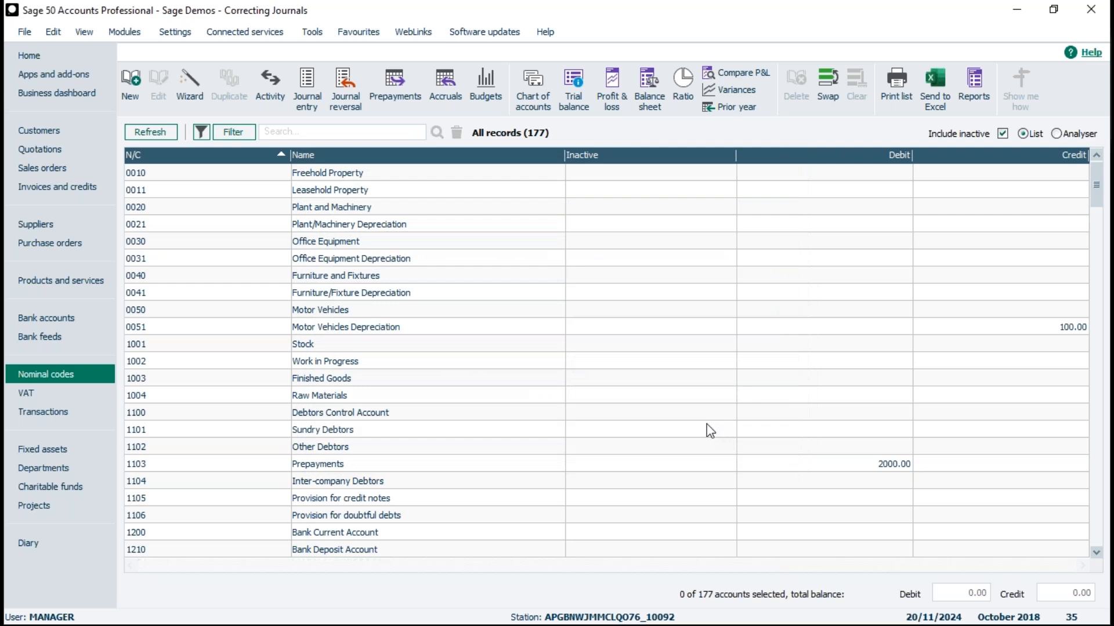
Step: Compare the original salary transactions 18 to 24 with their reversal entries 29 to 35 in the transactions list
{"action": "left_click", "coordinate": [43, 414]}
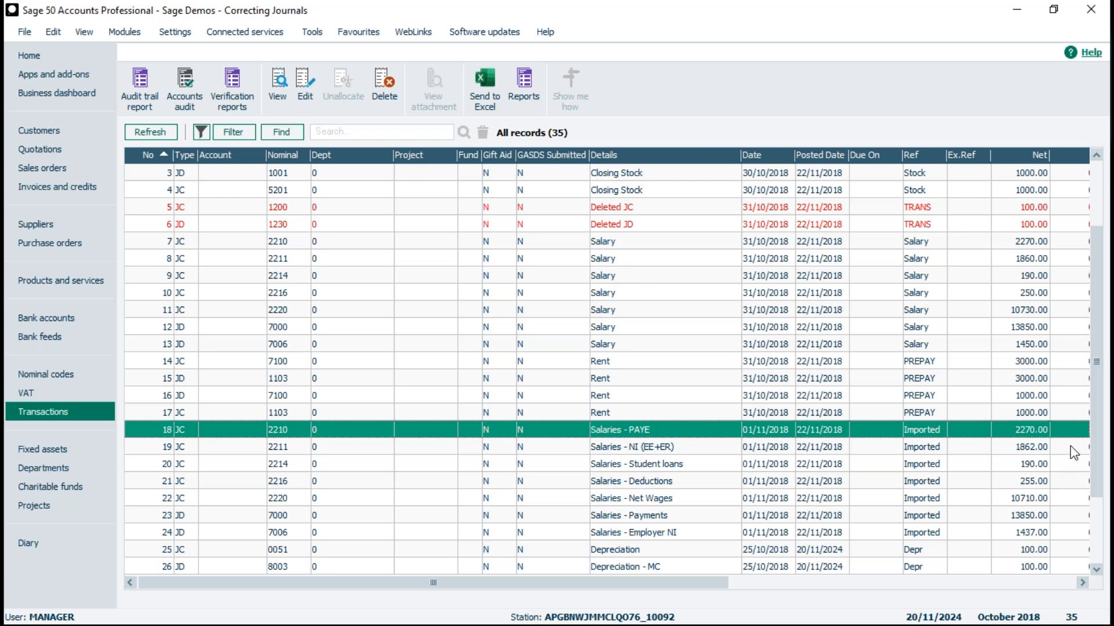
{"action": "left_click_drag", "start_coordinate": [1110, 533], "coordinate": [1107, 582]}
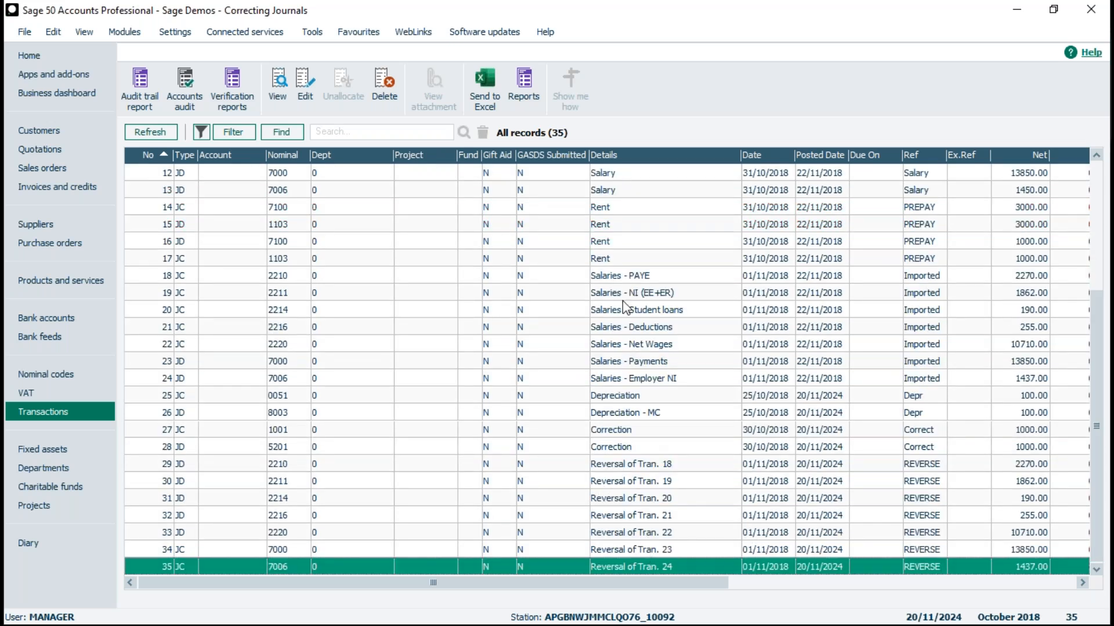
{"action": "left_click", "coordinate": [614, 277]}
{"action": "left_click", "coordinate": [603, 380]}
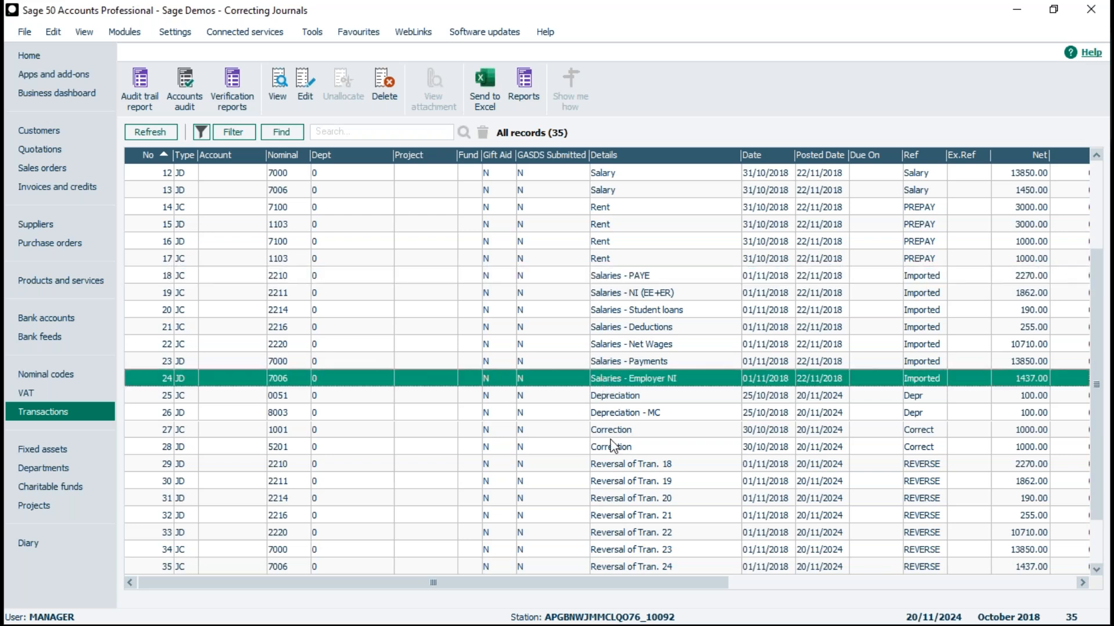
{"action": "left_click", "coordinate": [605, 469]}
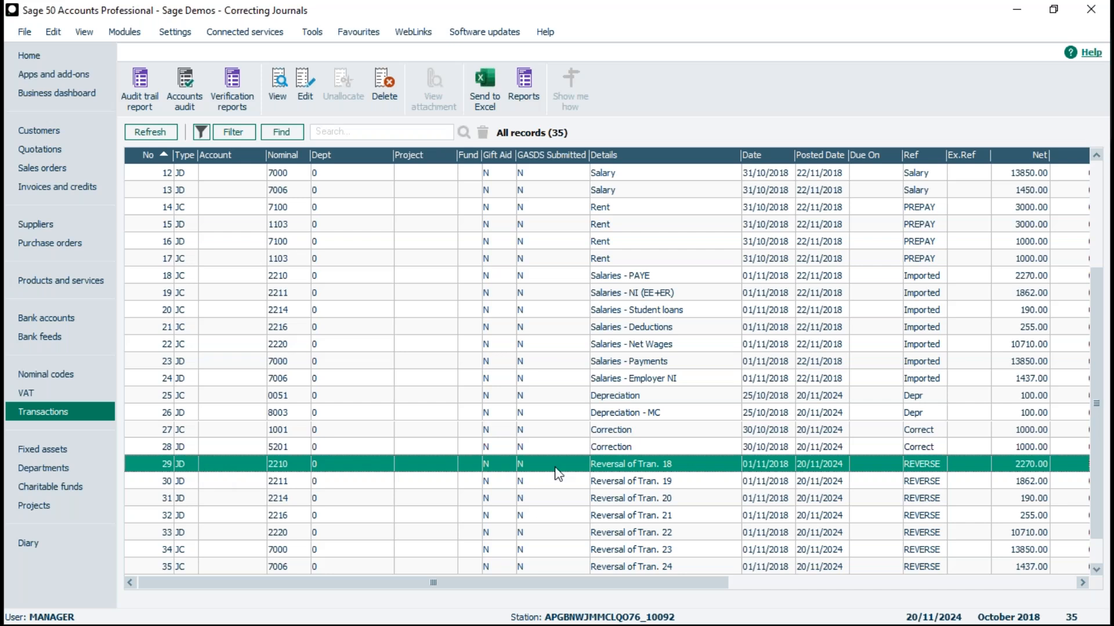
{"action": "left_click", "coordinate": [636, 275]}
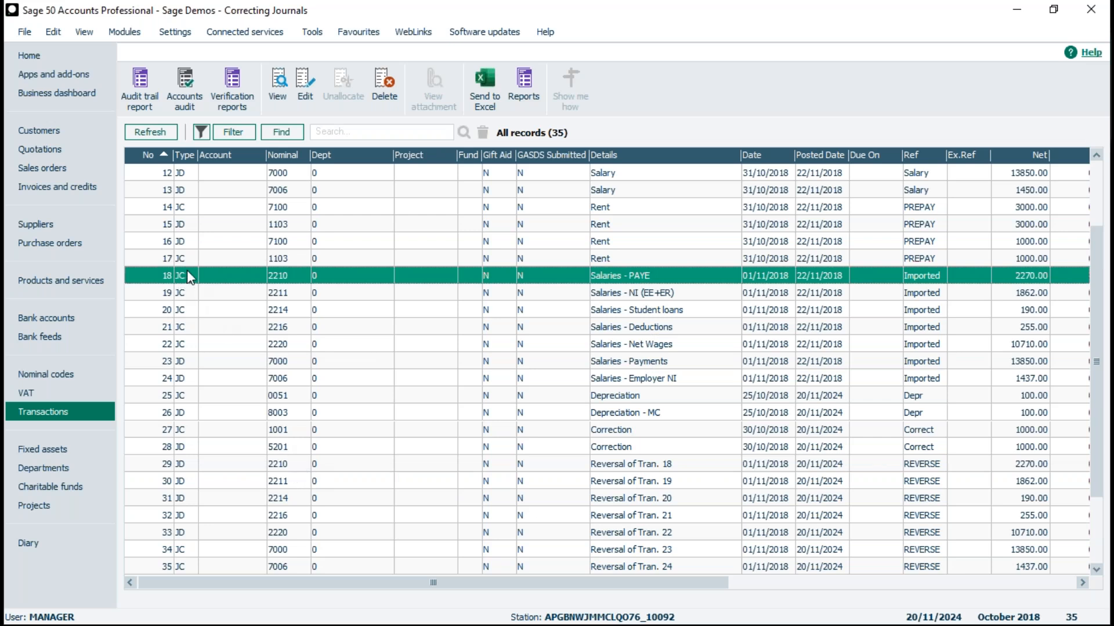
{"action": "left_click", "coordinate": [191, 465]}
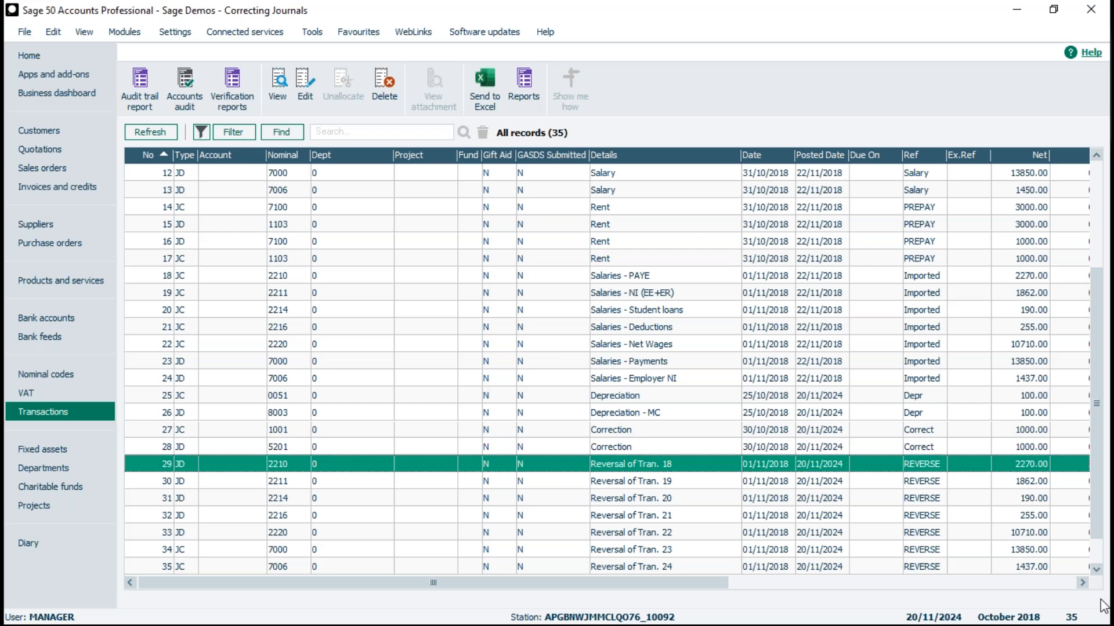
{"action": "left_click", "coordinate": [1104, 622]}
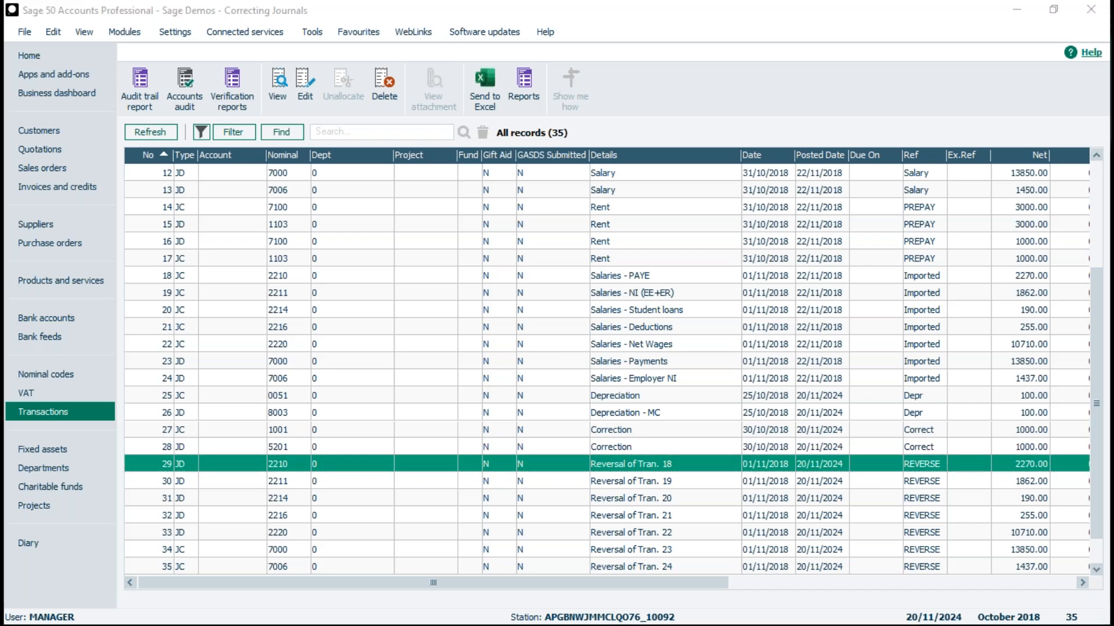